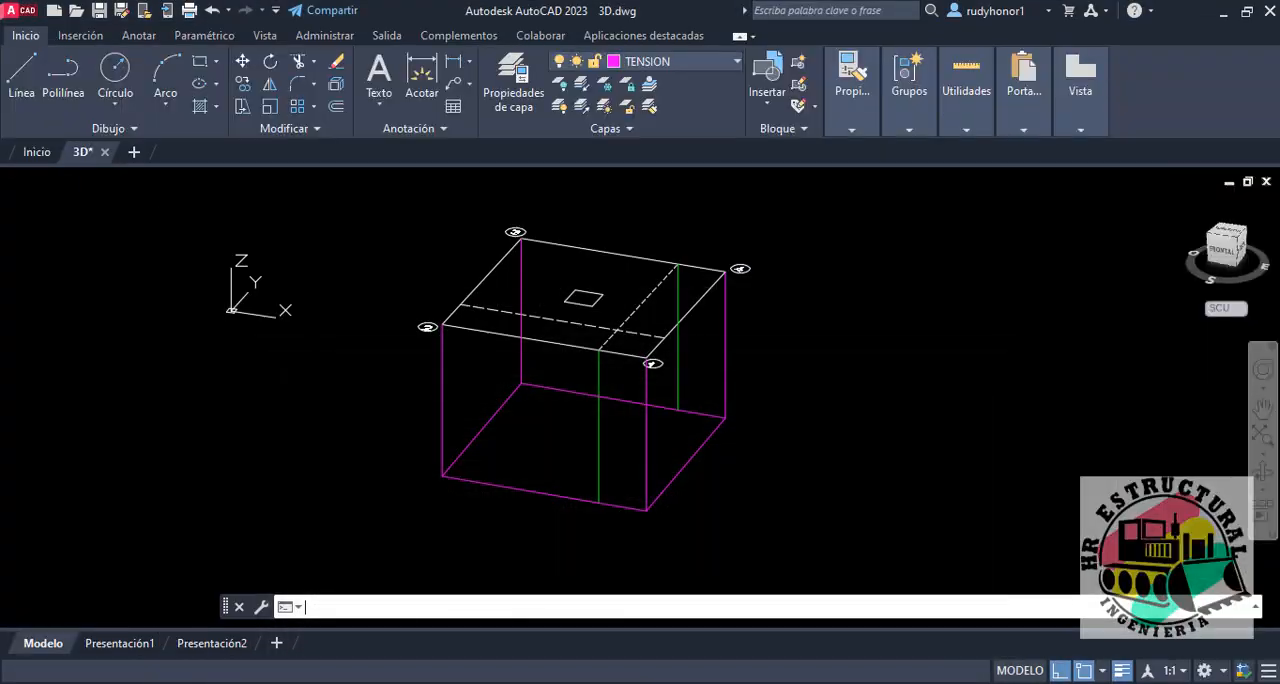
Step: Measure the height of the vertical edge at corner 1 in AutoCAD with a temporary line, discarding the line
scroll(650, 375, "up", 3)
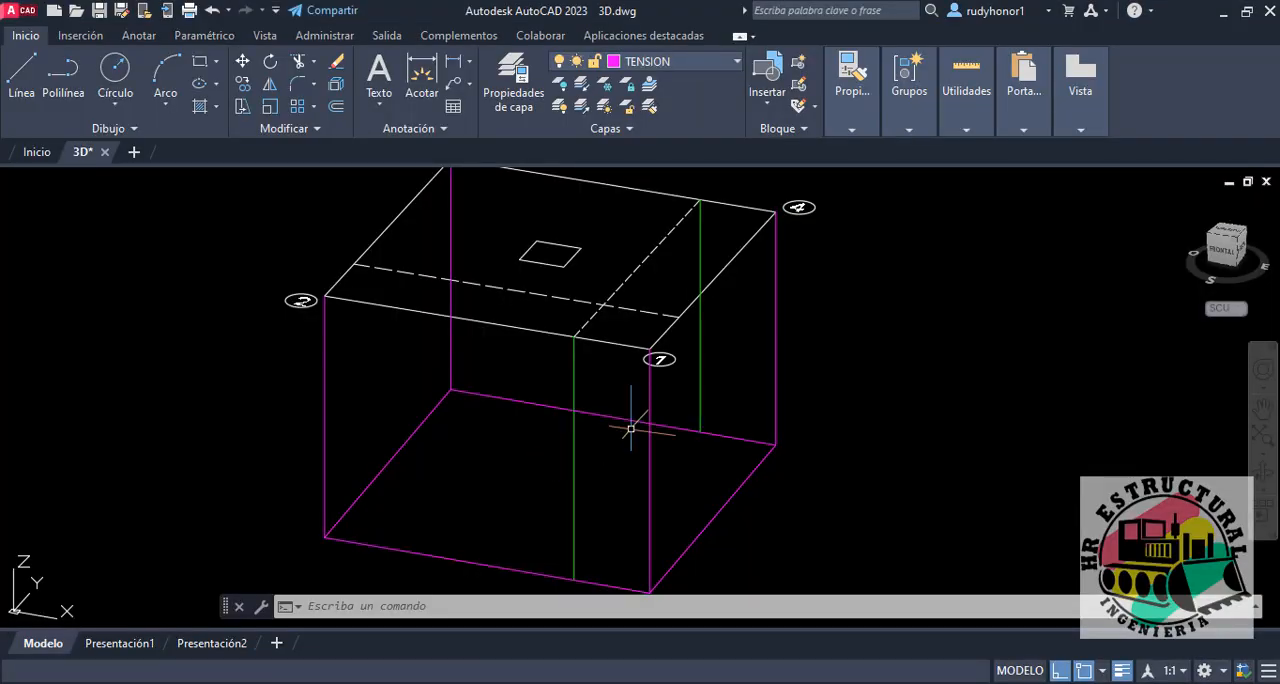
type("L")
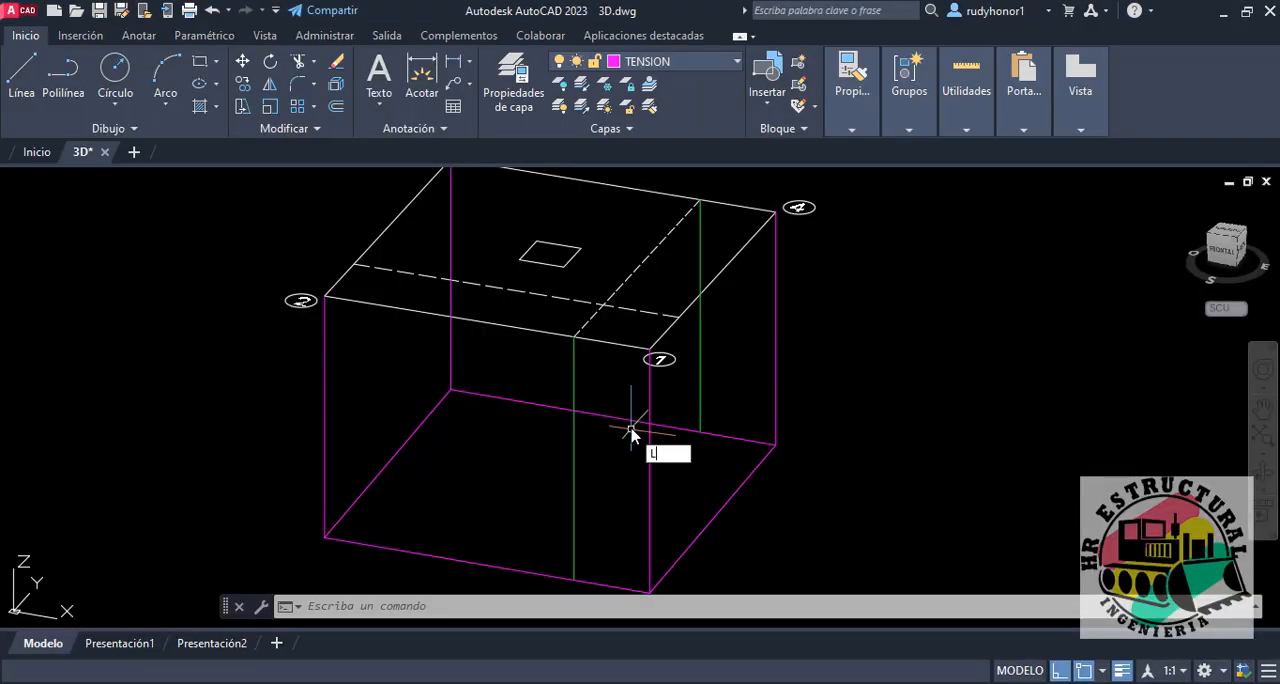
key("Return")
scroll(631, 432, "up", 4)
left_click(646, 296)
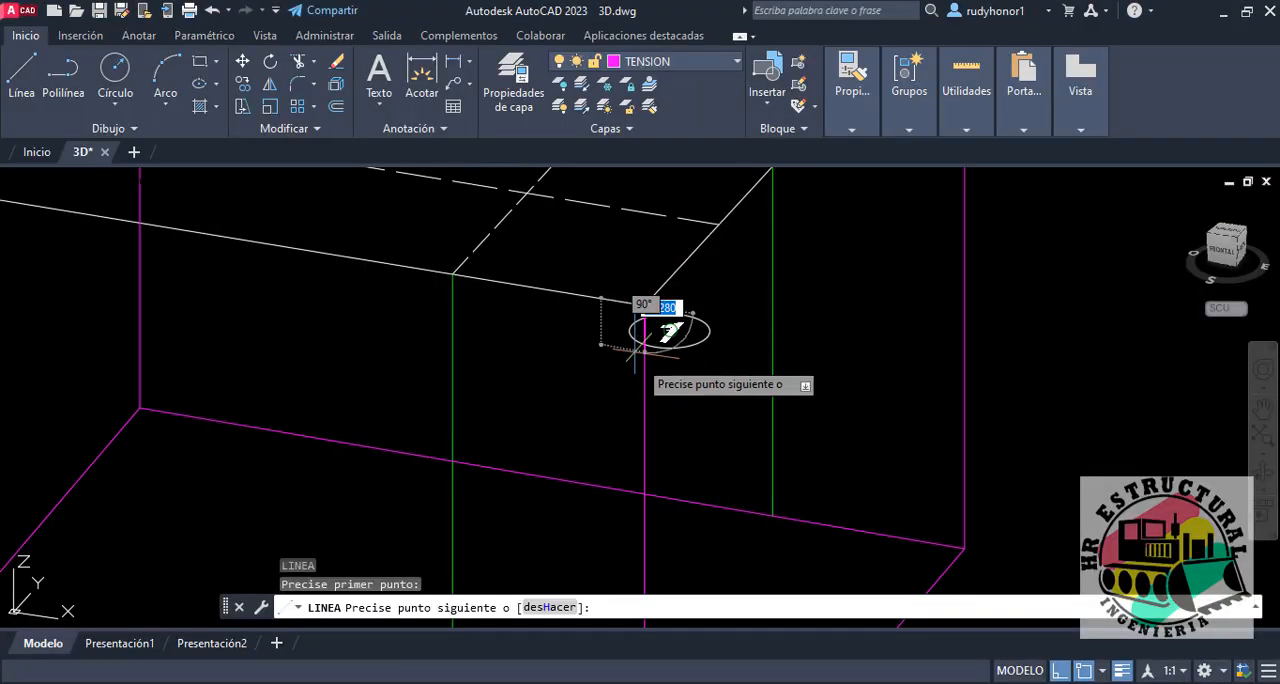
scroll(700, 380, "down", 3)
middle_click_drag(714, 396, 678, 197)
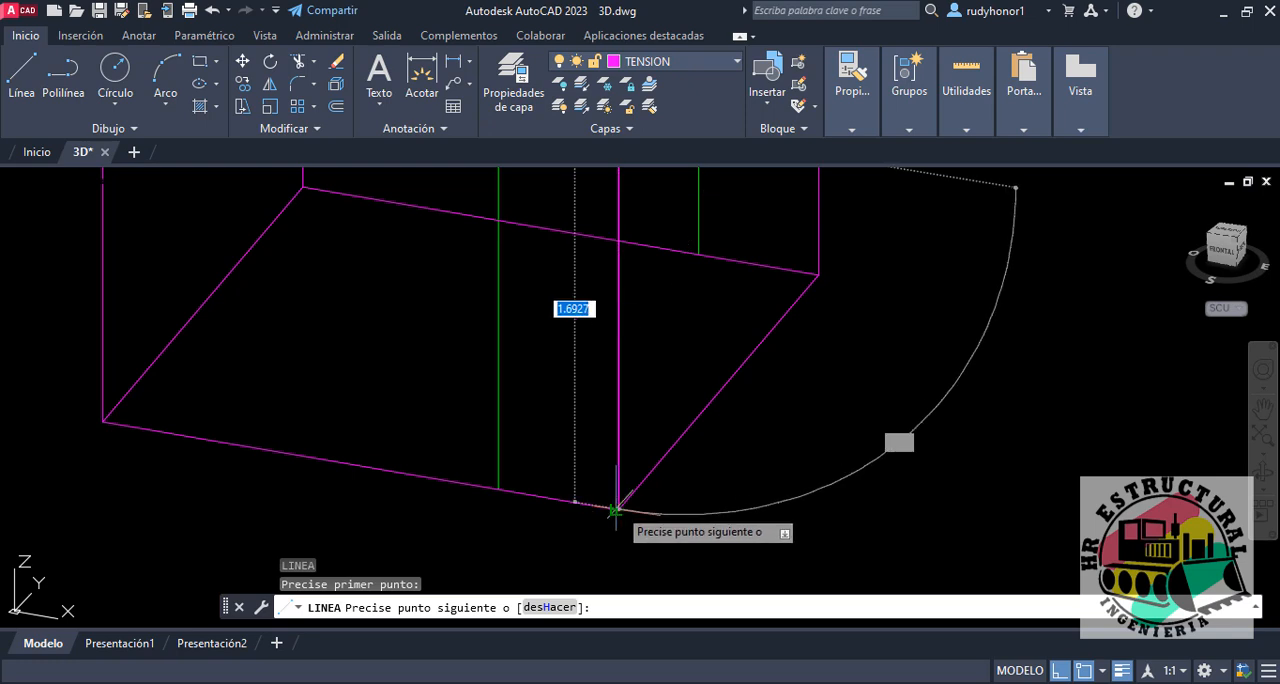
scroll(615, 510, "up", 3)
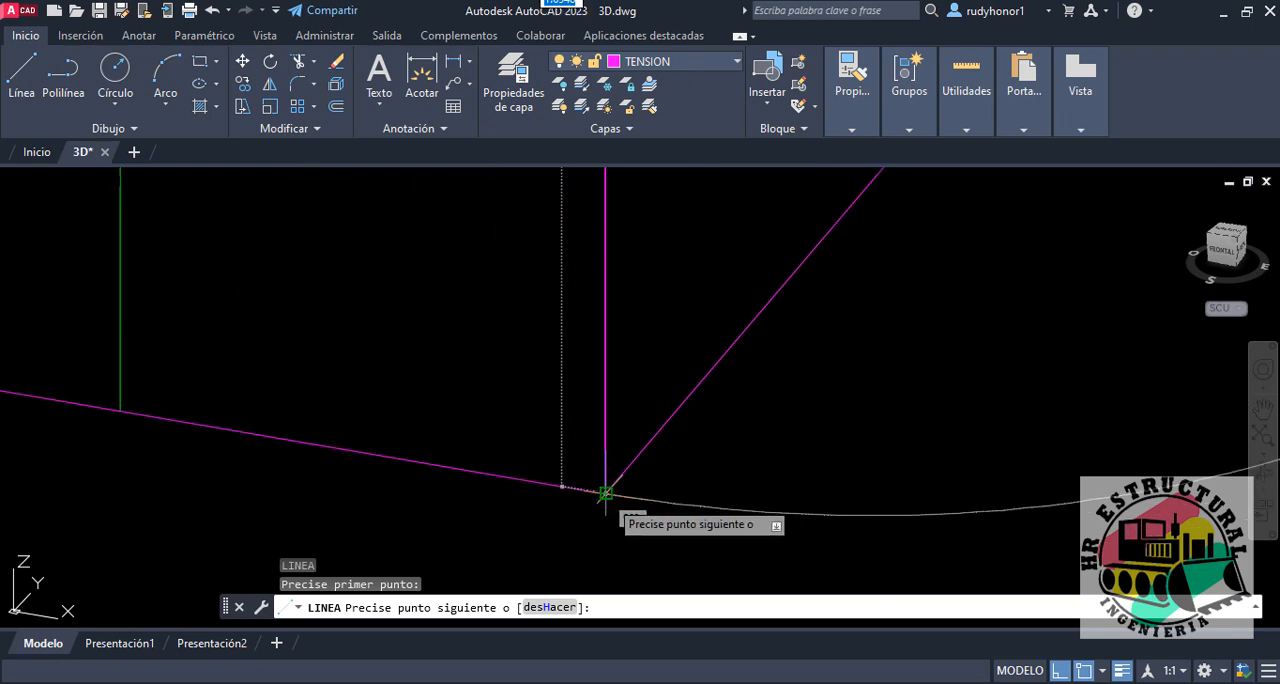
scroll(607, 494, "down", 2)
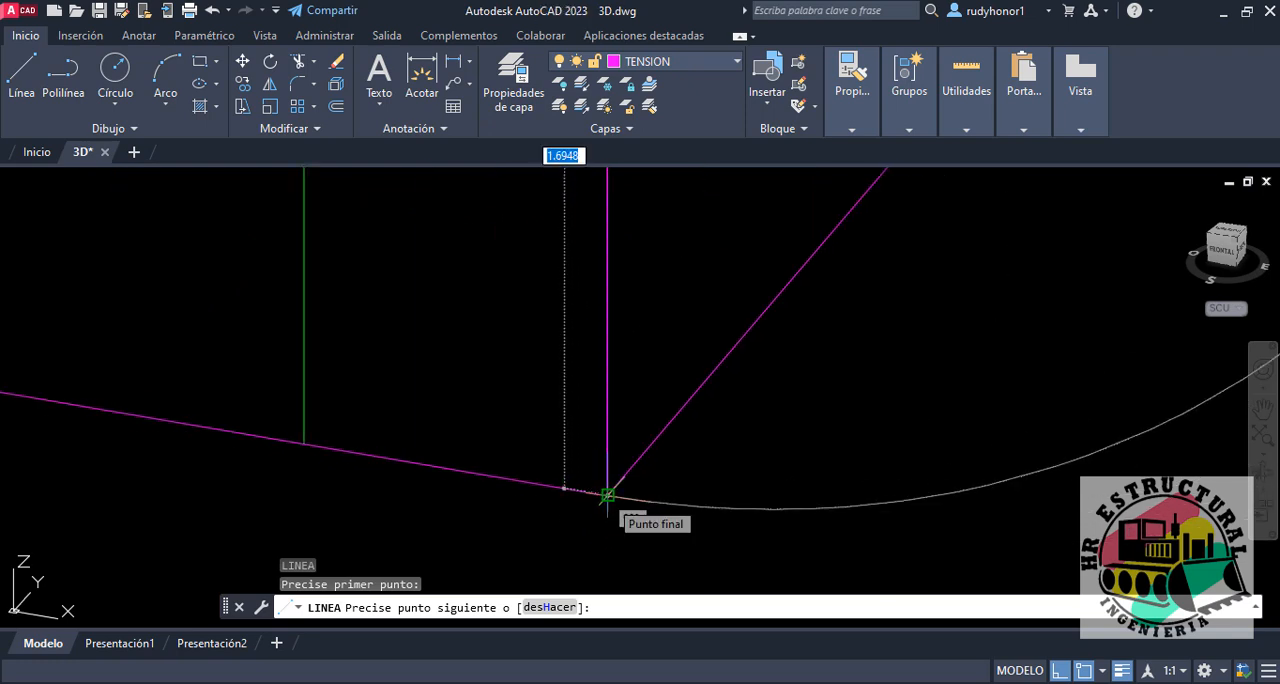
key("Escape")
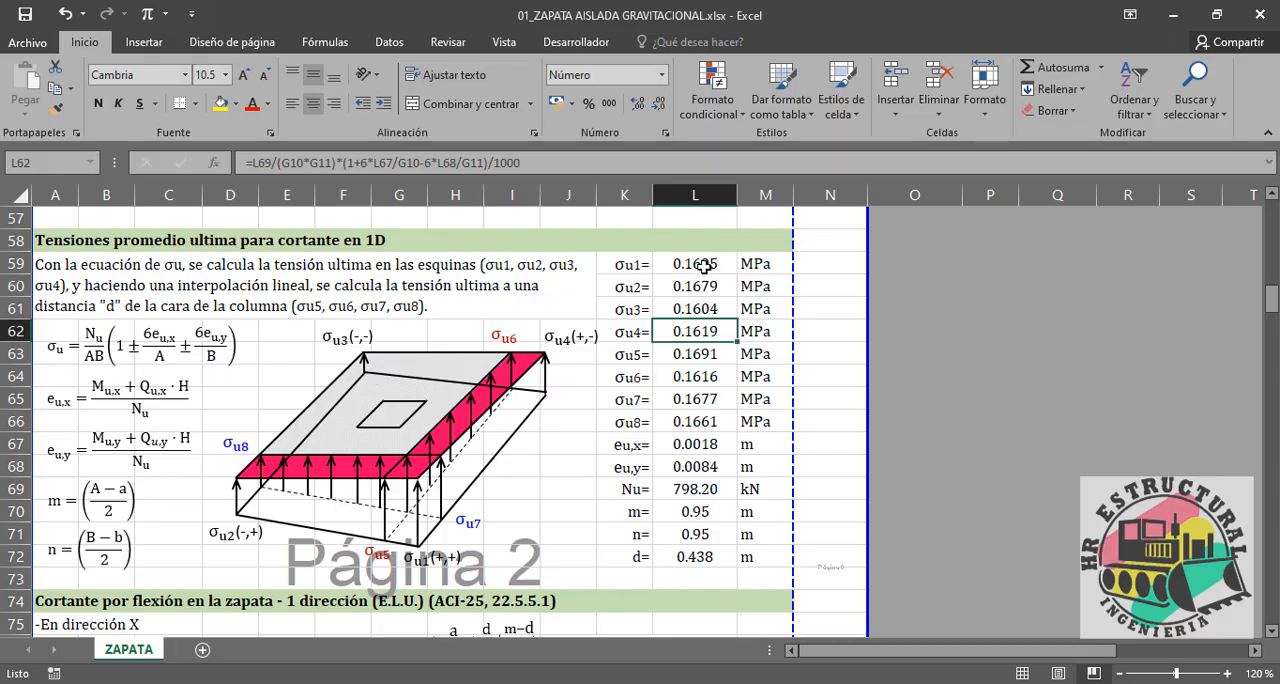
Step: Switch to Excel and check σu1 in L59 with five decimals, restoring the display to four decimals
left_click(704, 264)
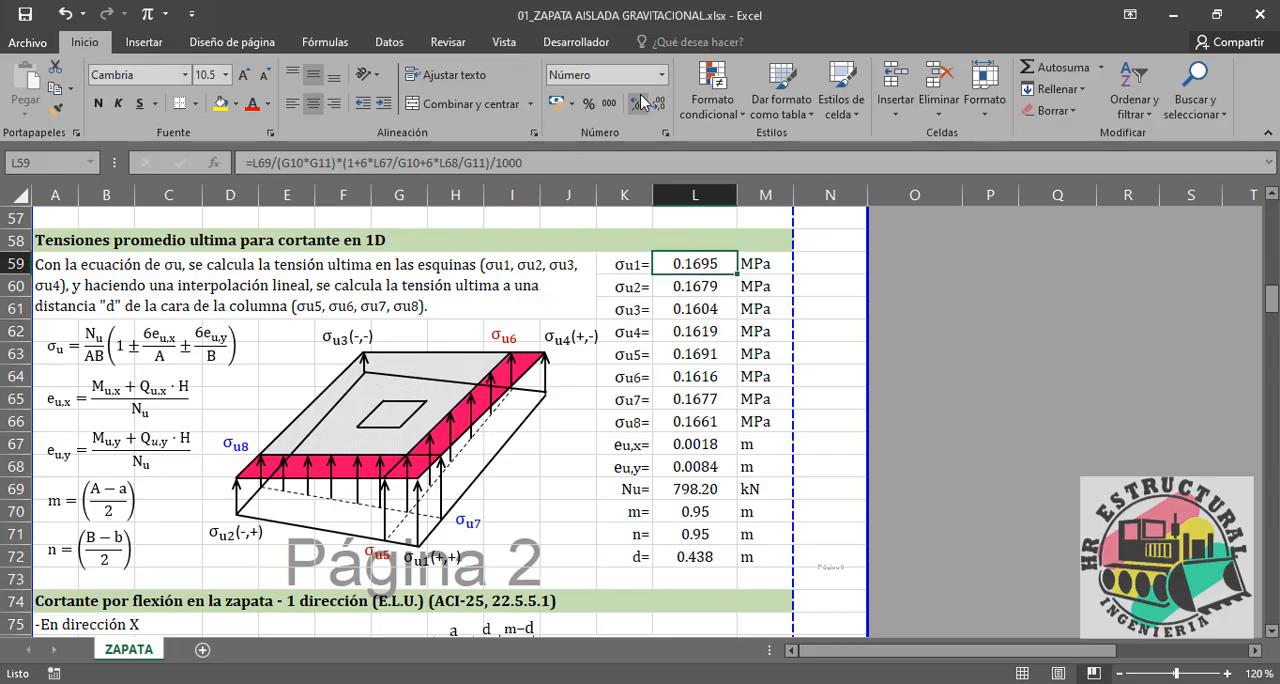
left_click(628, 103)
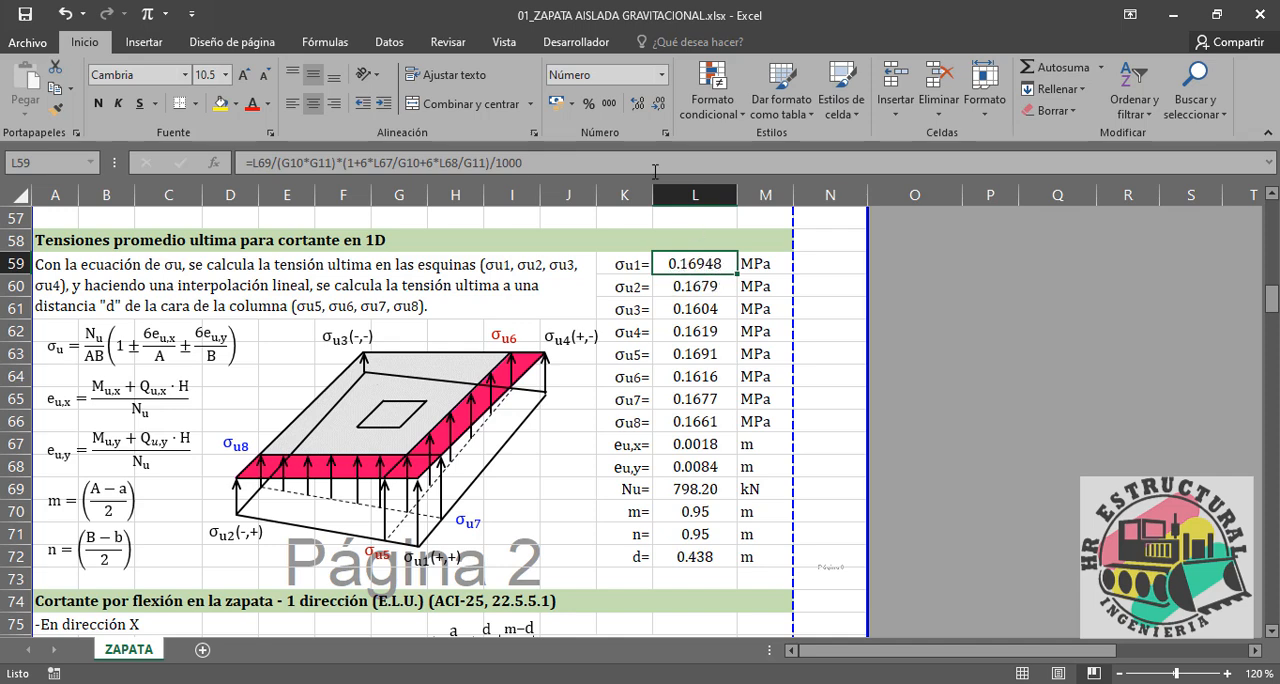
left_click(659, 103)
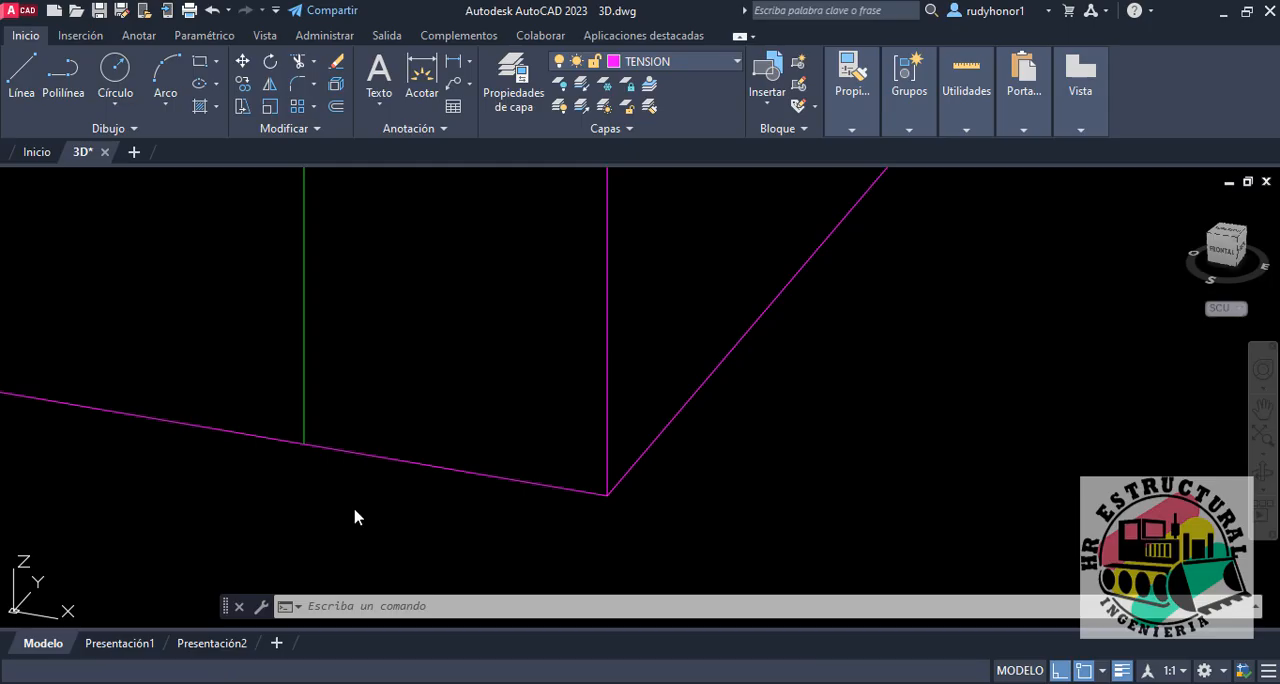
Step: Return to AutoCAD and measure the green vertical line on the 1-2 side with a temporary line, discarding the line
scroll(615, 369, "down", 3)
scroll(594, 360, "down", 4)
middle_click_drag(626, 312, 620, 372)
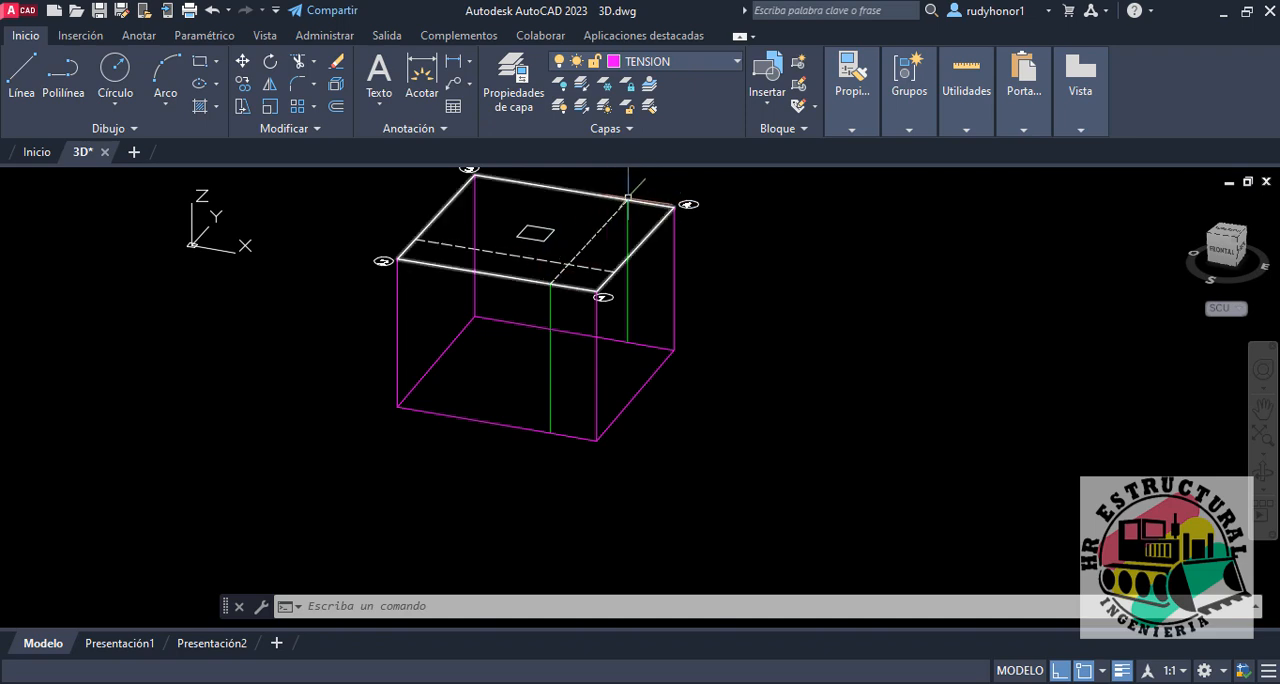
scroll(622, 210, "up", 2)
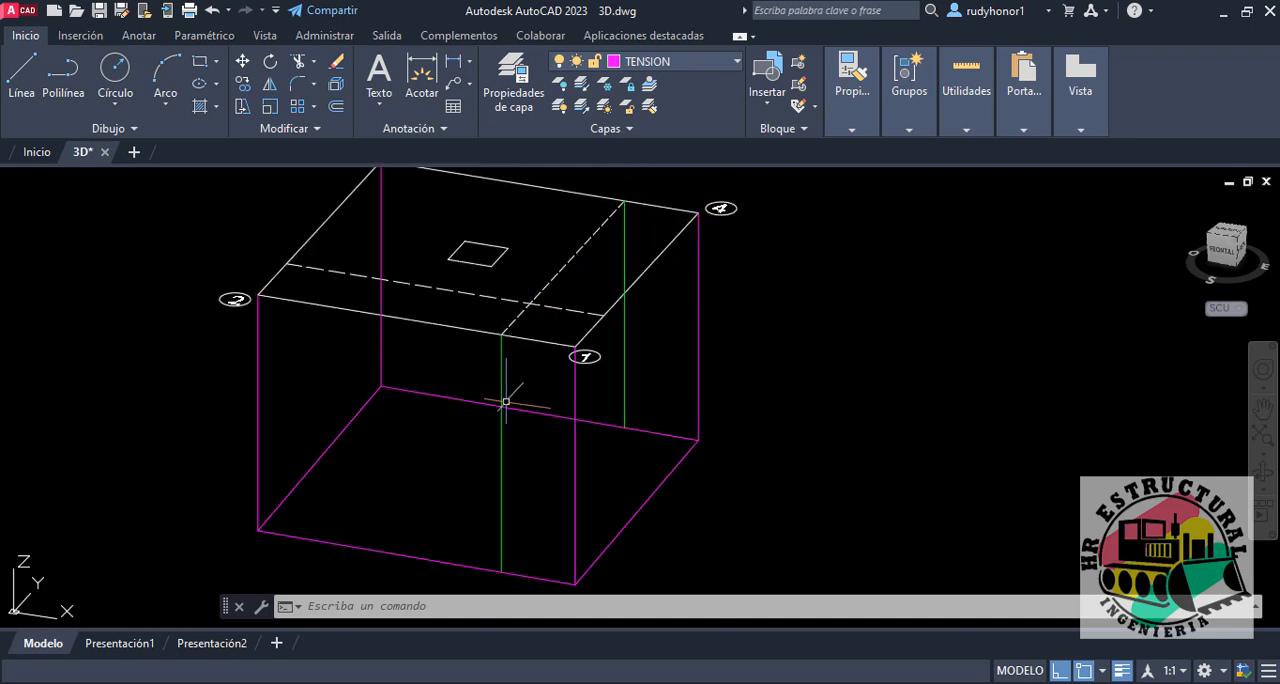
middle_click_drag(506, 460, 494, 447)
type("L")
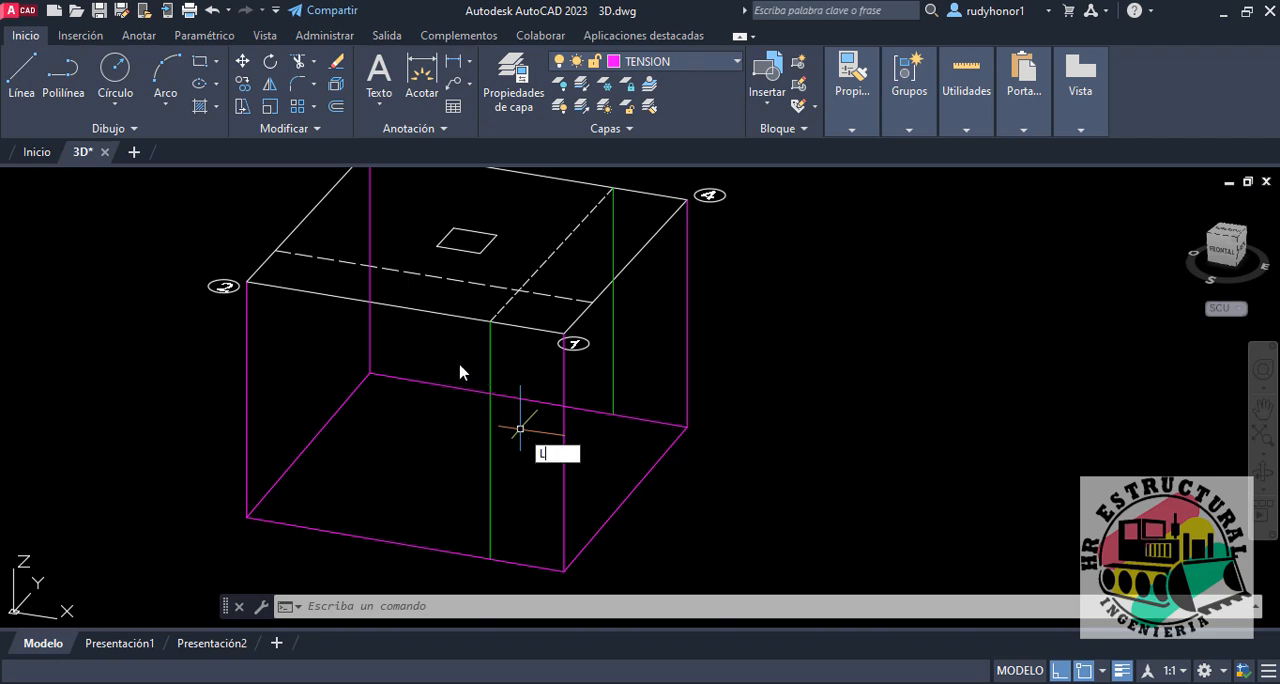
key("Return")
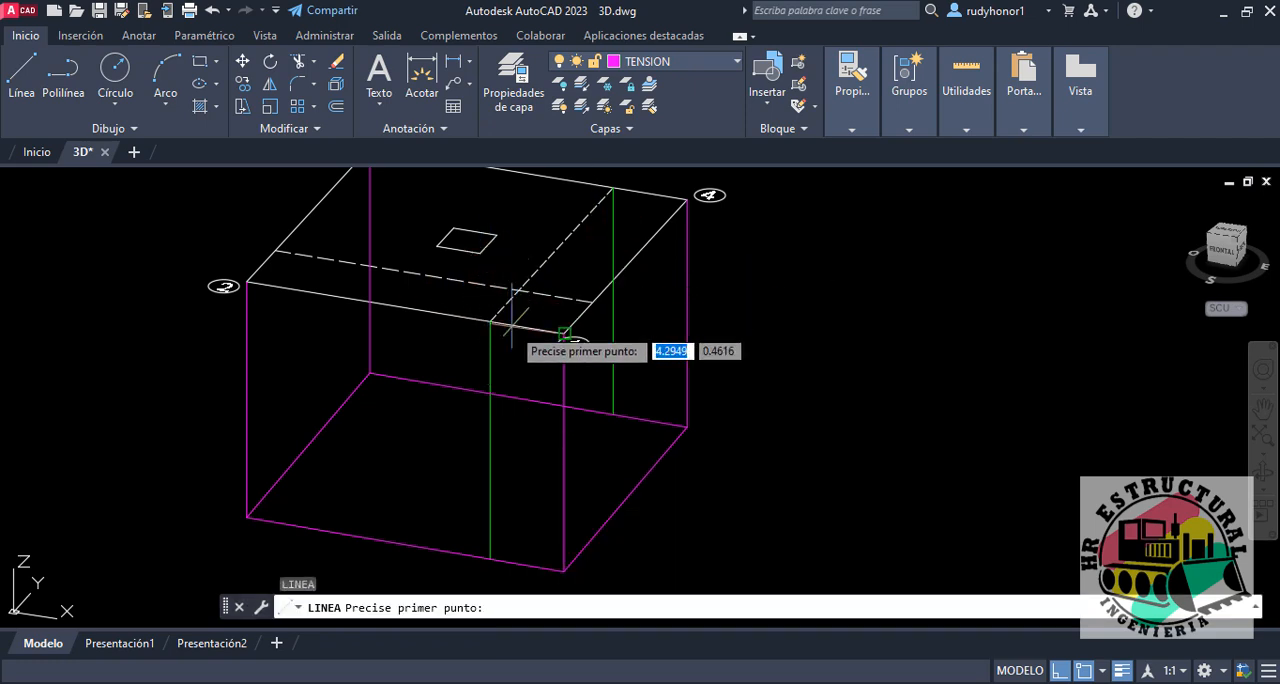
left_click(490, 321)
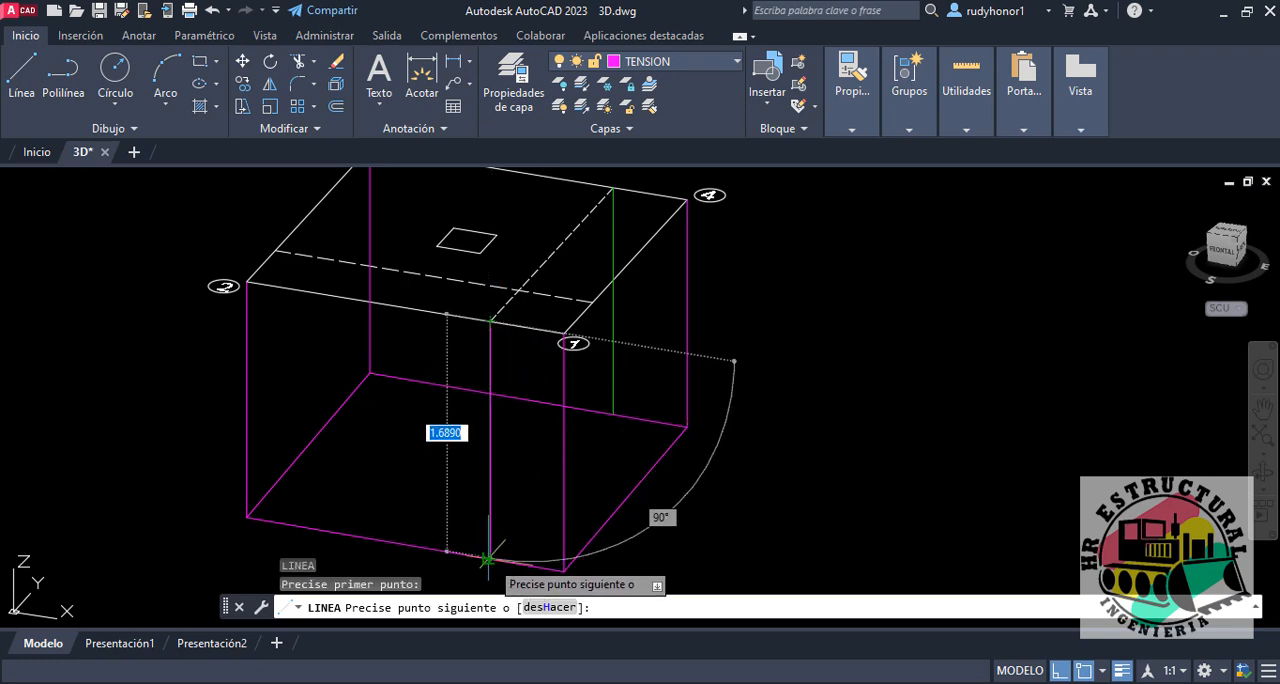
scroll(487, 559, "up", 2)
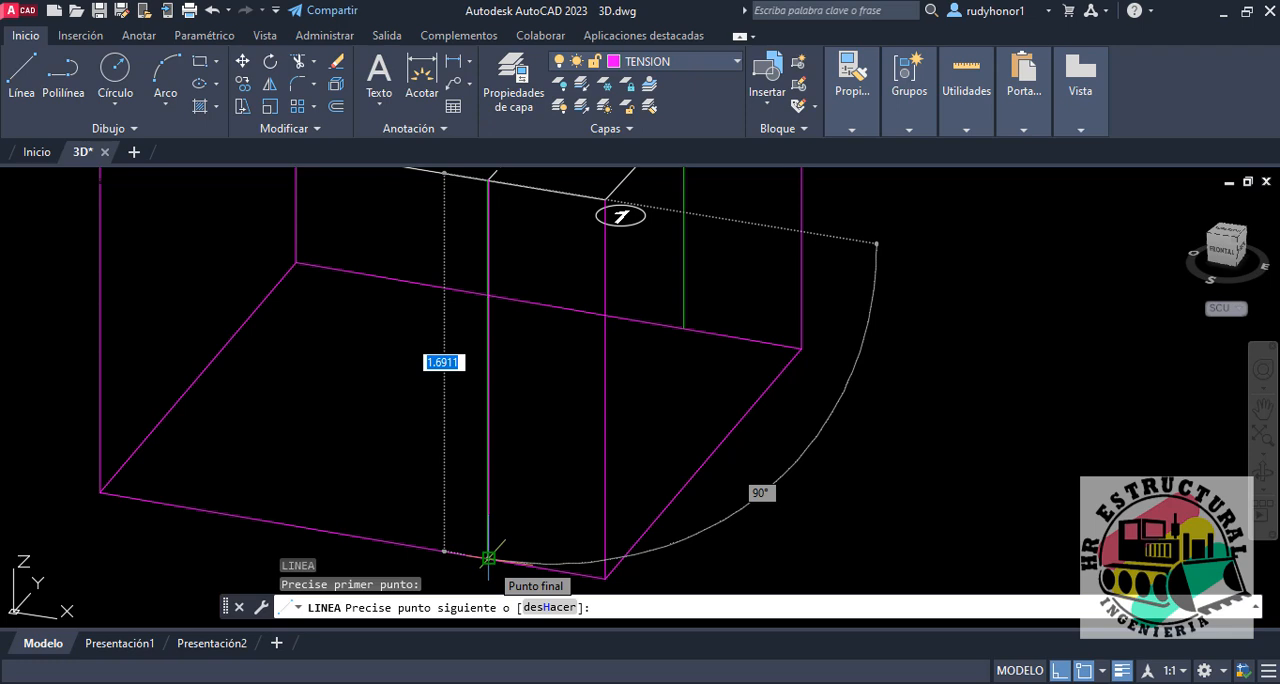
key("Escape")
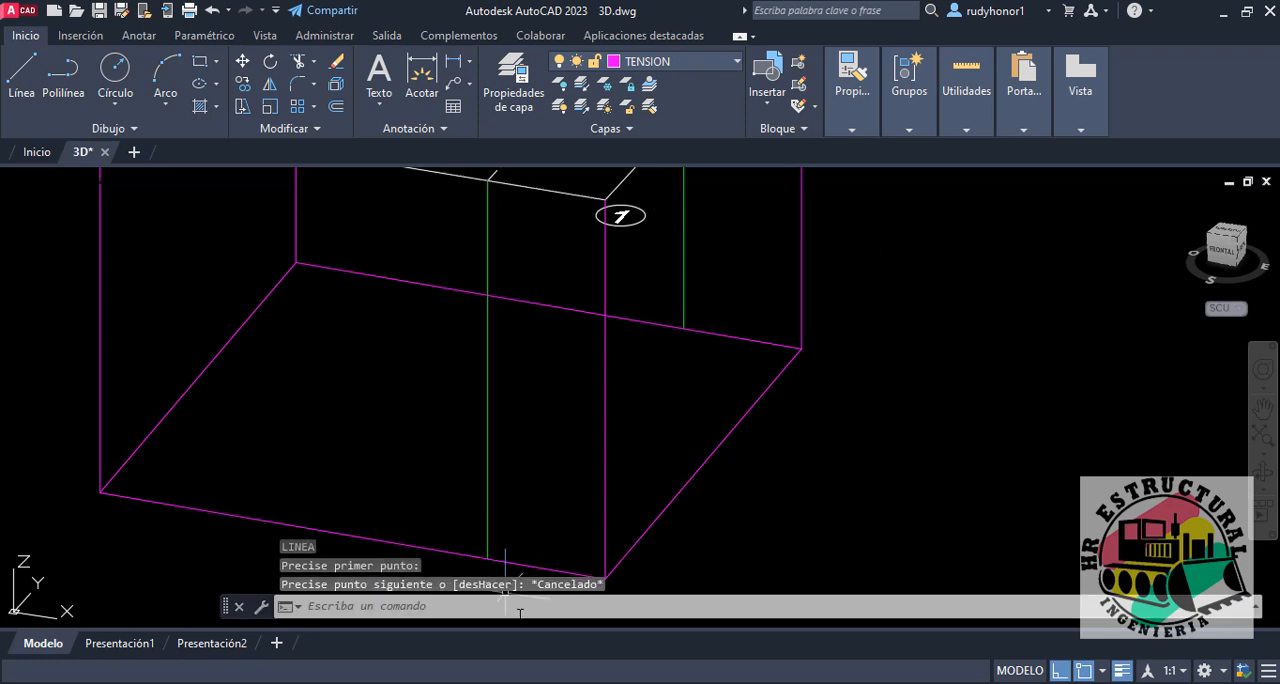
Step: Switch to Excel and inspect the interpolation formula for σu5 in cell L63
scroll(514, 524, "down", 4)
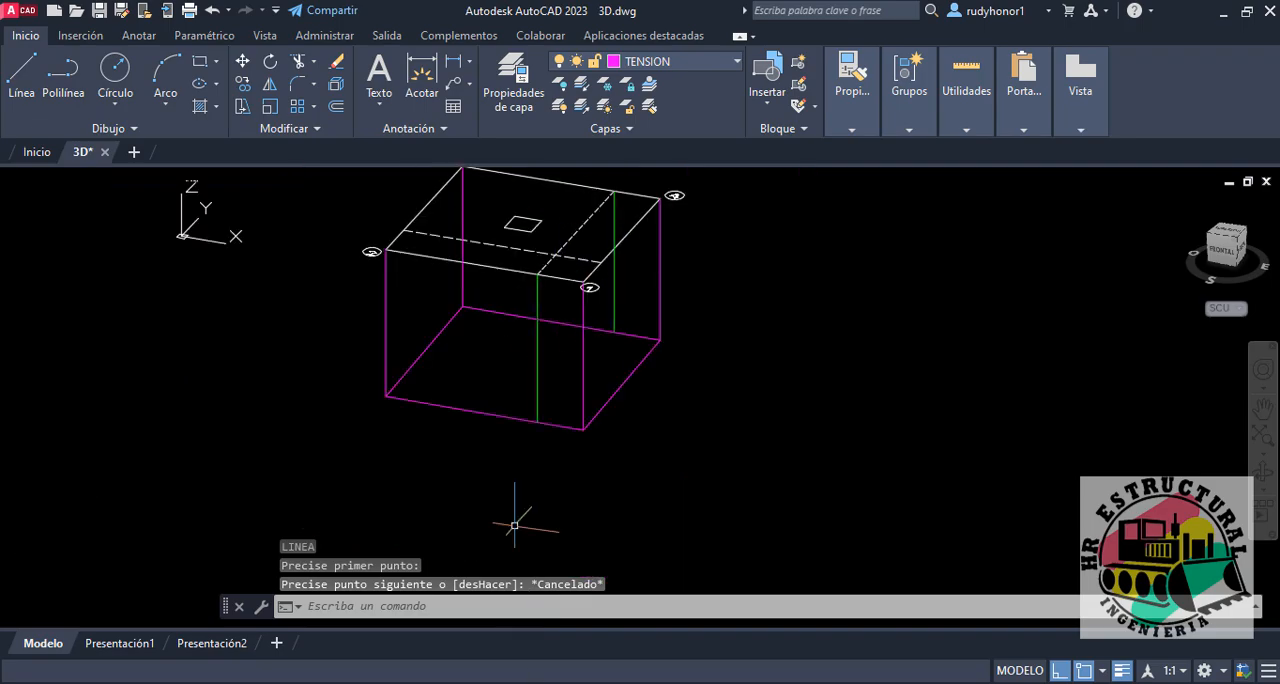
left_click(562, 682)
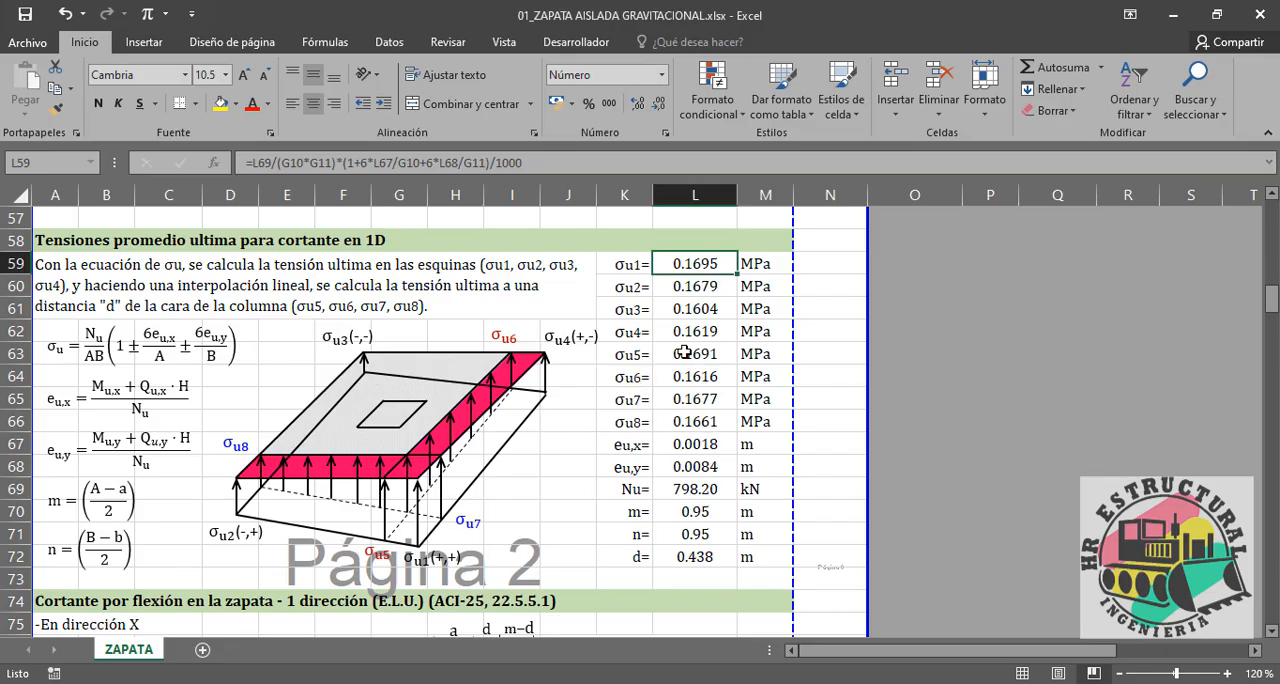
left_click(685, 355)
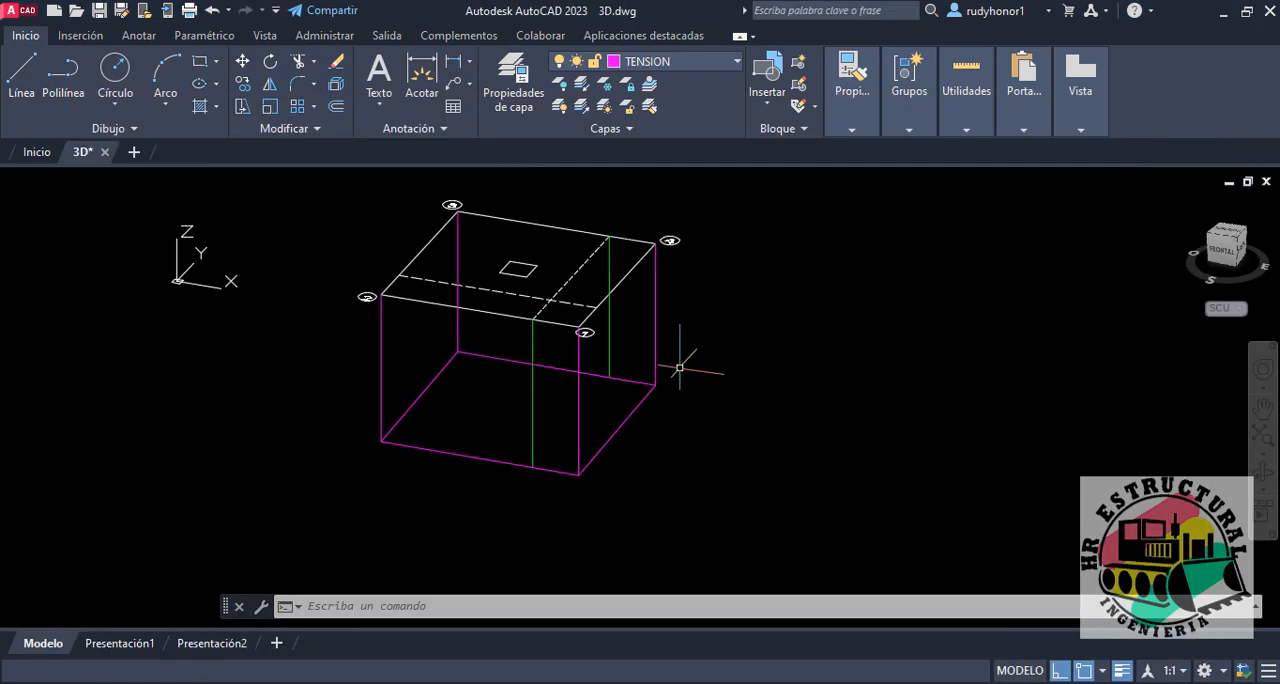
Step: Try to measure the green vertical line on the 3-4 side in AutoCAD with a temporary line
type("L")
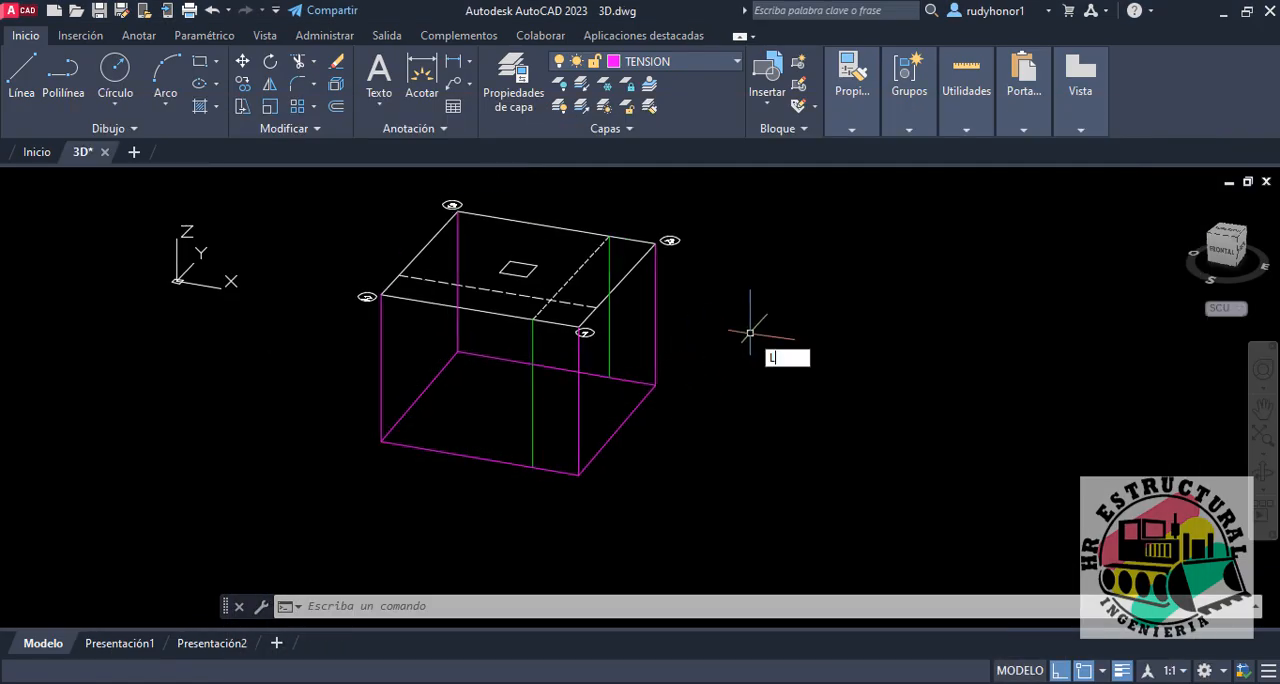
key("Return")
left_click(608, 237)
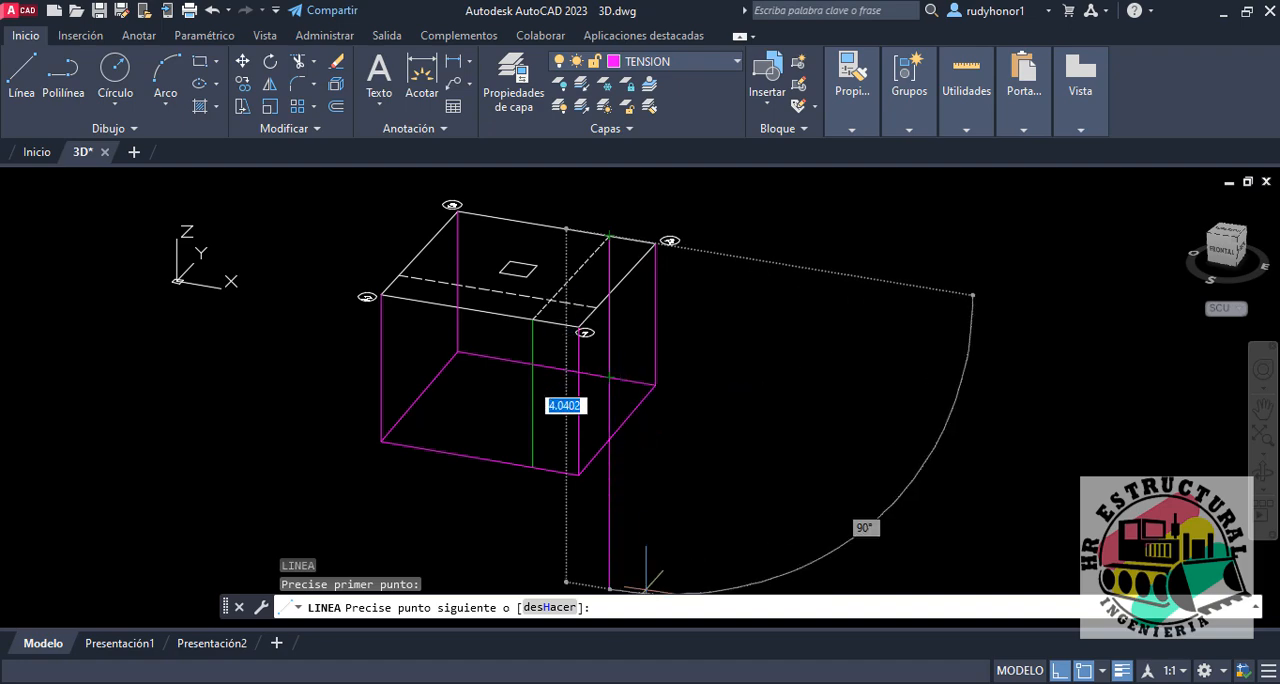
key("Escape")
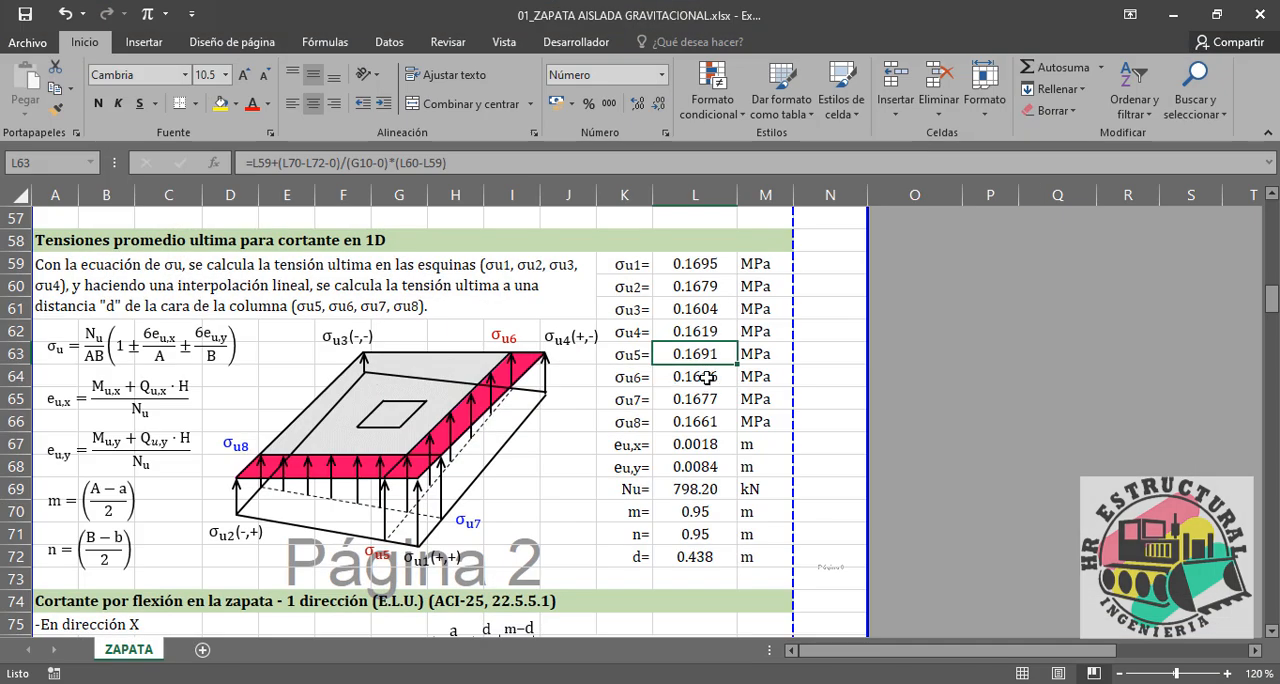
Step: Switch to Excel and check σu6 in L64 with five decimals, restoring the display to four decimals
left_click(720, 376)
left_click(633, 103)
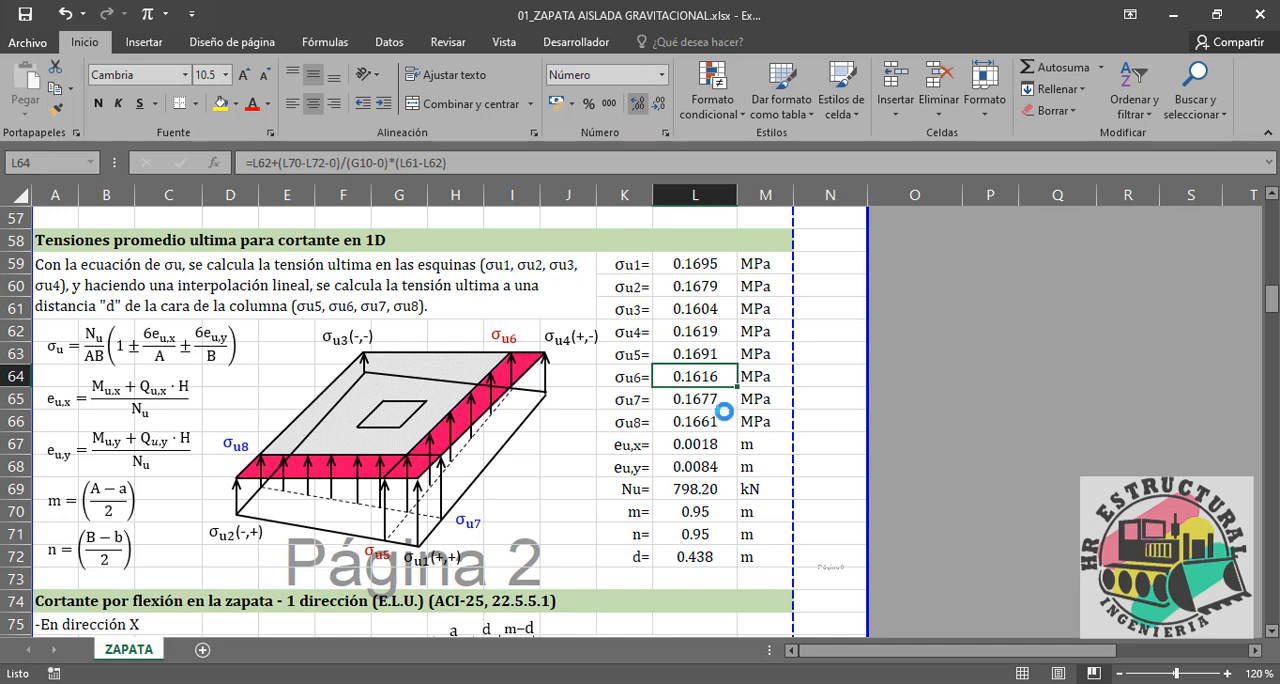
left_click(658, 103)
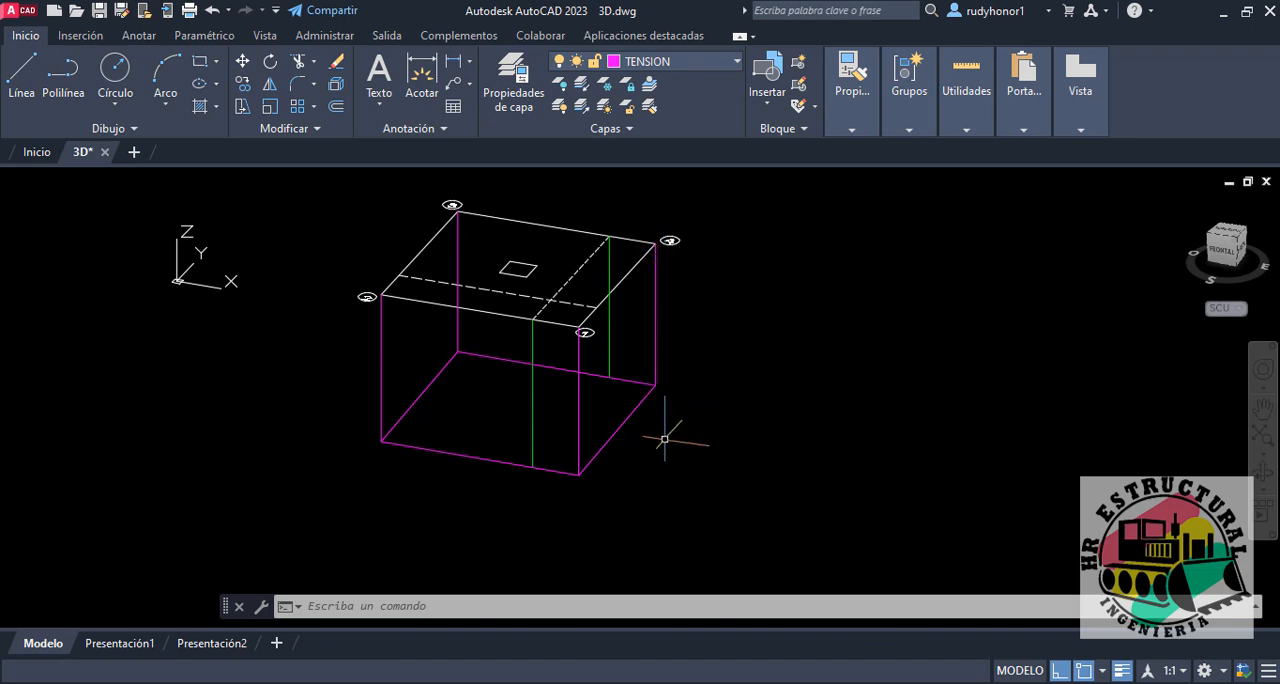
Step: Examine the one-way shear example that averages four stresses in CORTANTES TEXTOS.png, alongside the 3D stress model in AutoCAD
mouse_move(701, 445)
middle_mouse_down("shift")
mouse_move(737, 409)
mouse_move(711, 430)
middle_mouse_up("shift")
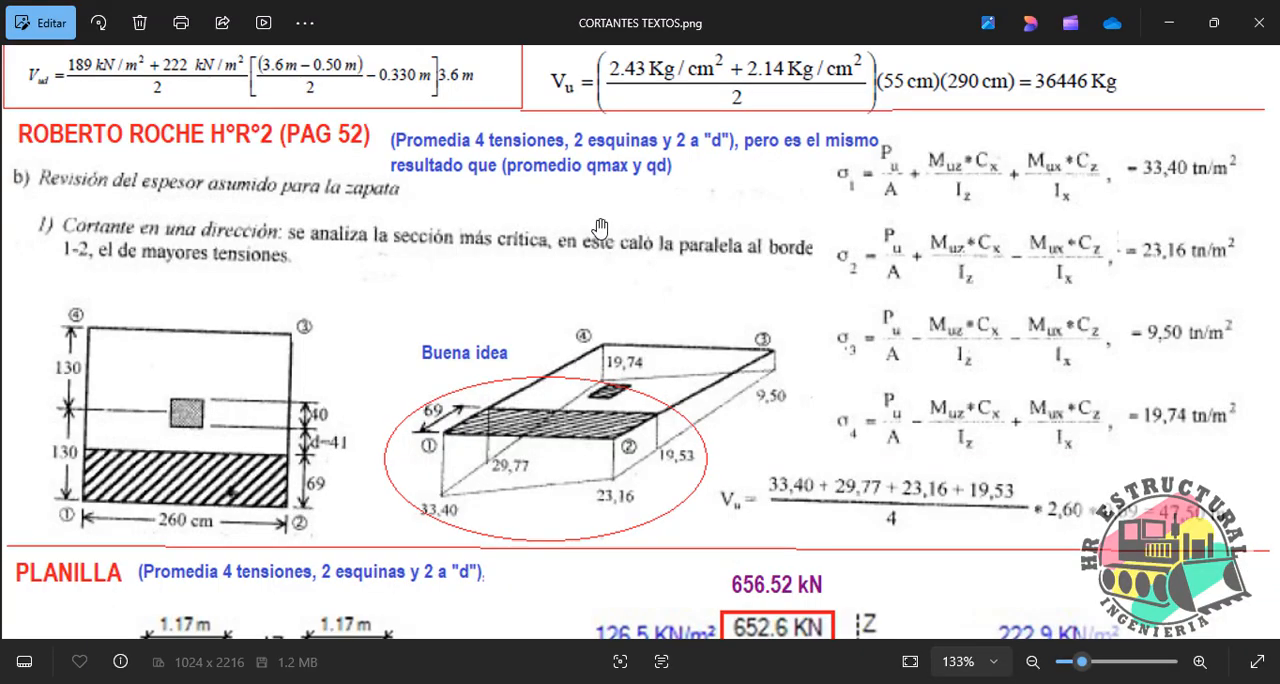
scroll(566, 397, "up", 3)
left_click_drag(566, 397, 545, 633)
scroll(367, 190, "up", 1)
left_click_drag(415, 216, 457, 316)
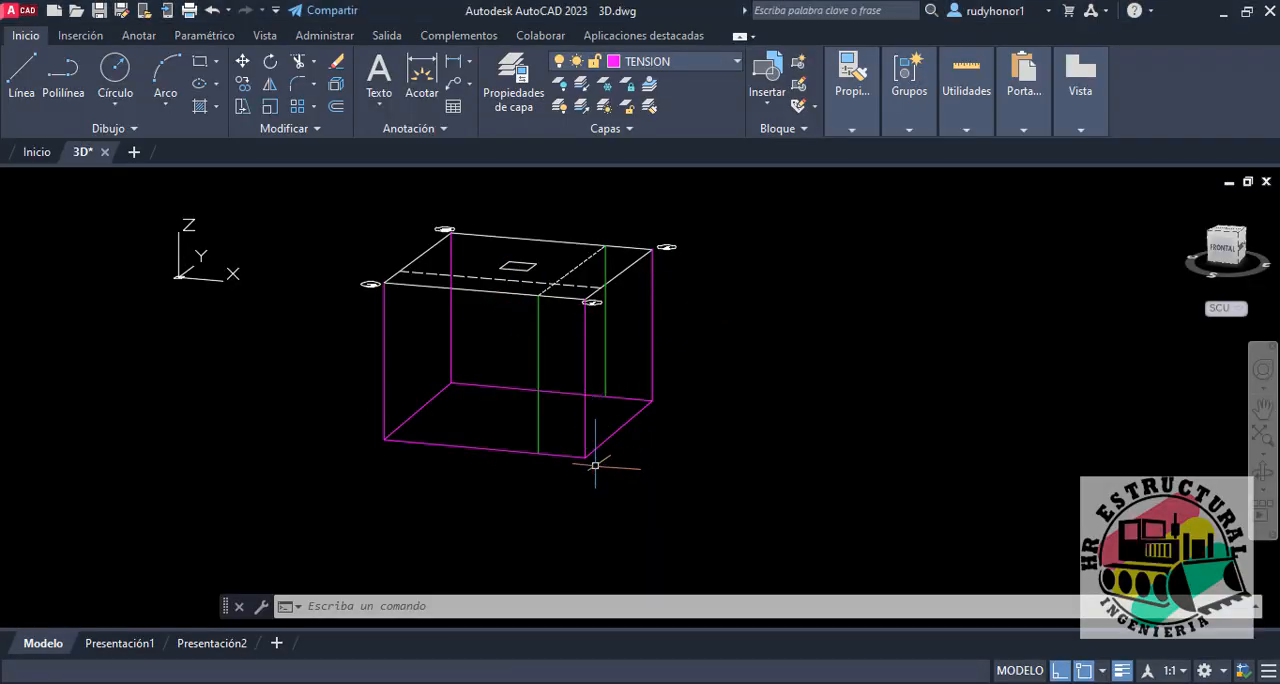
type("l")
key("Return")
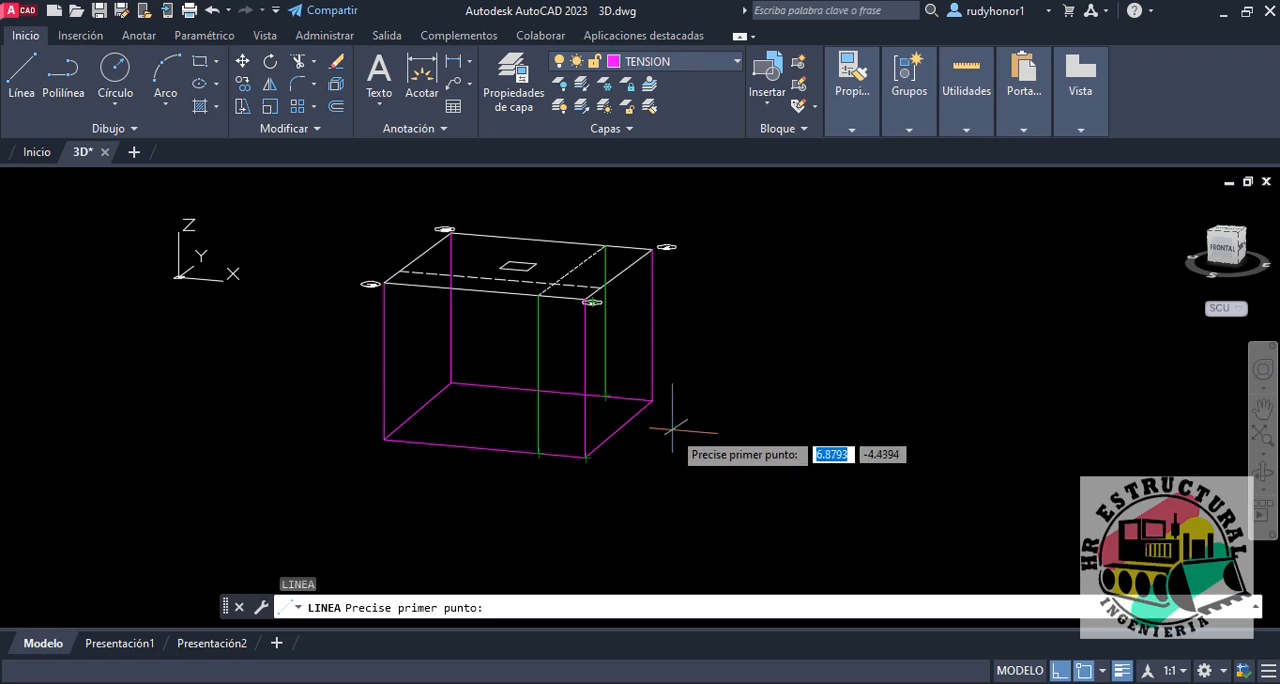
key("Escape")
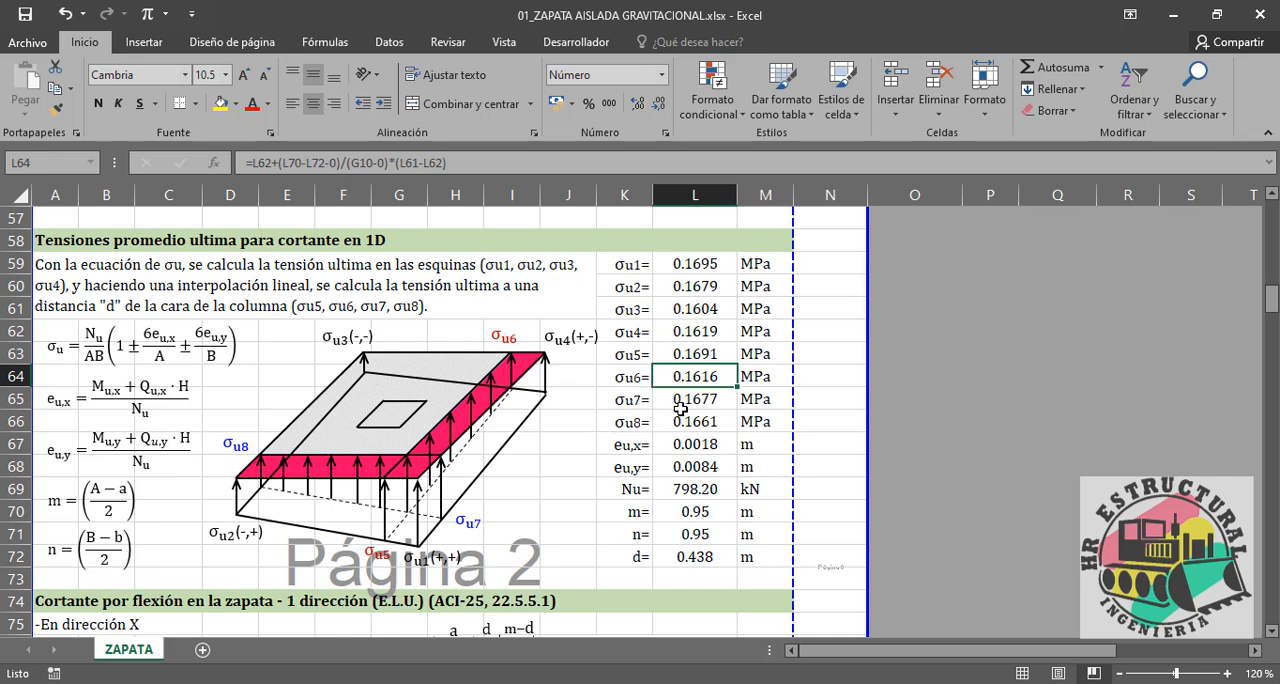
Step: Switch to Excel and inspect which stress cells the σu,prom average formula in L83 uses for shear in direction X
scroll(619, 400, "down", 5)
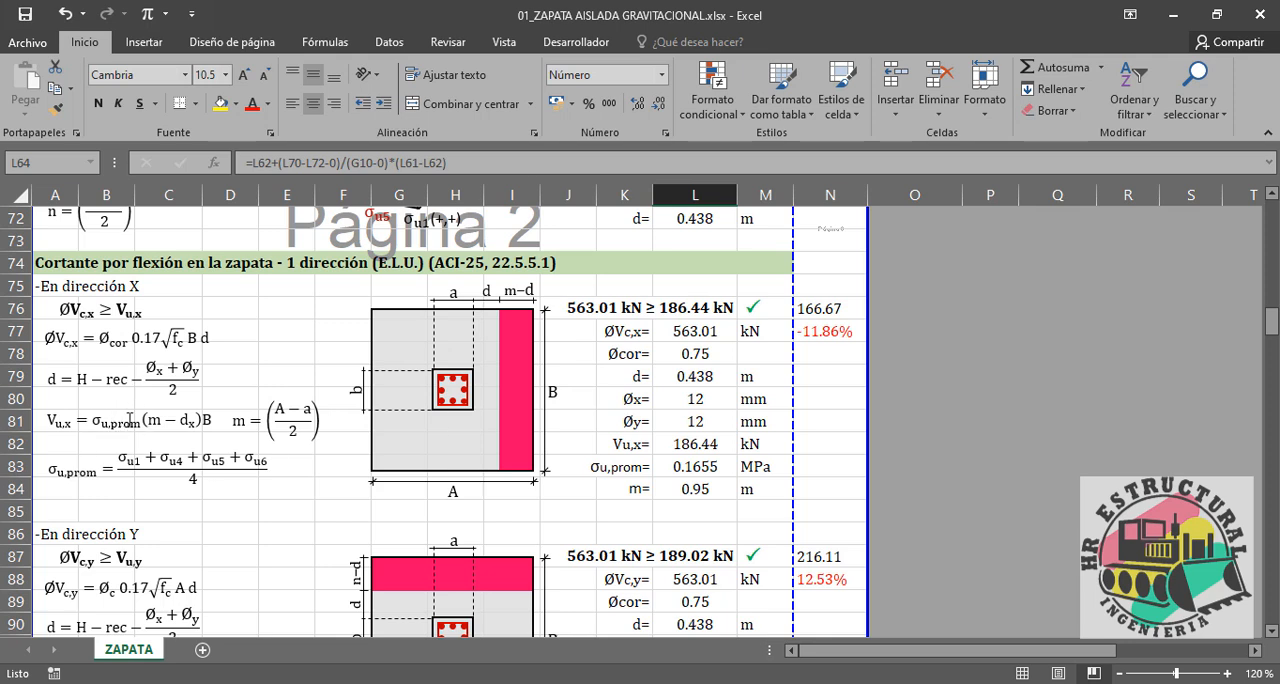
left_click(694, 467)
key("F2")
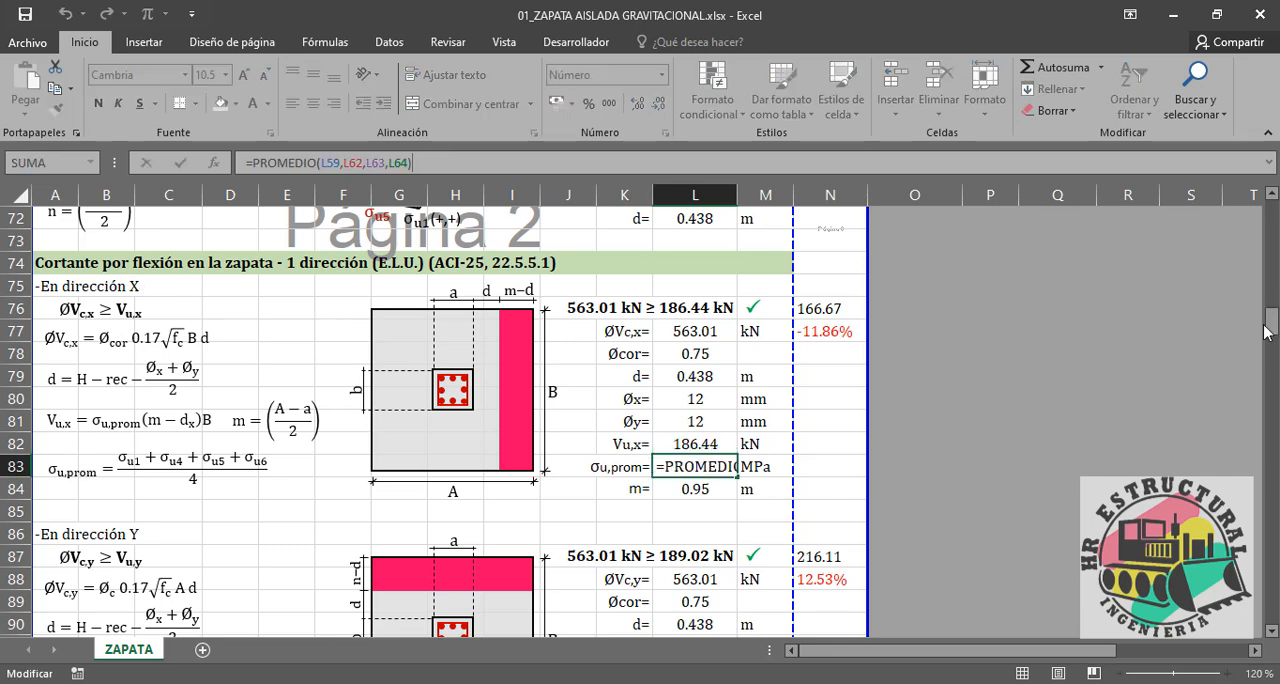
left_click_drag(1268, 331, 1268, 311)
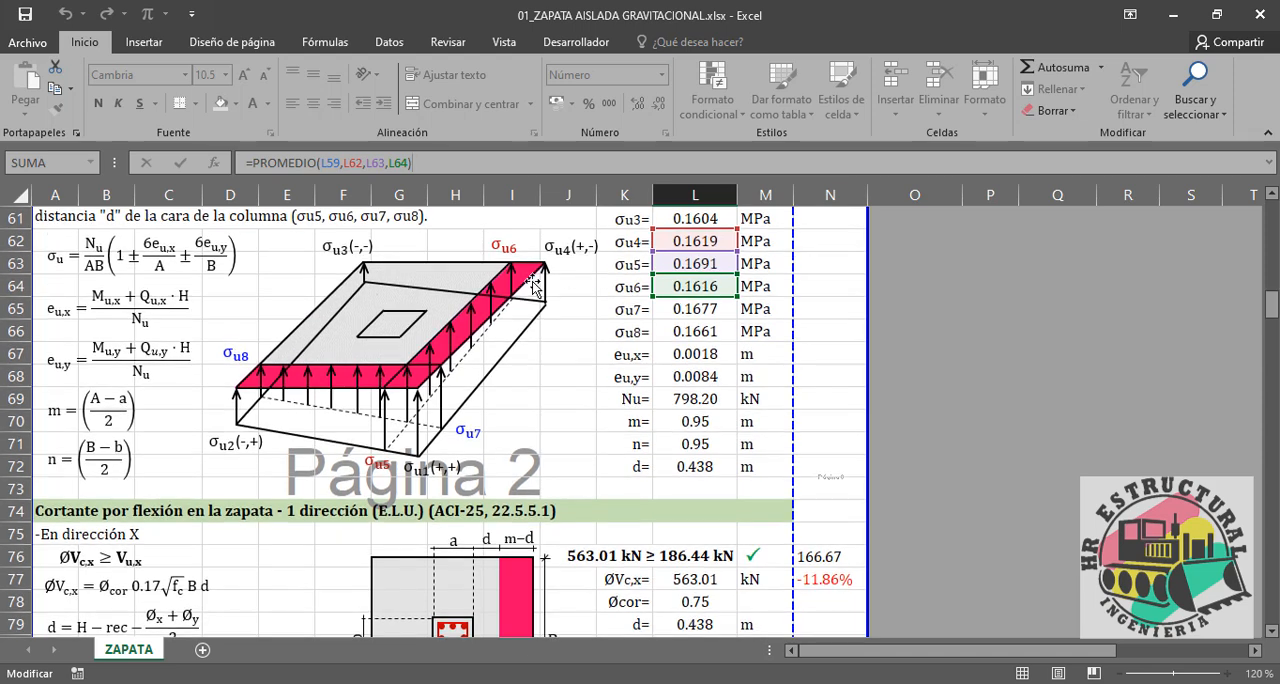
left_click(691, 280)
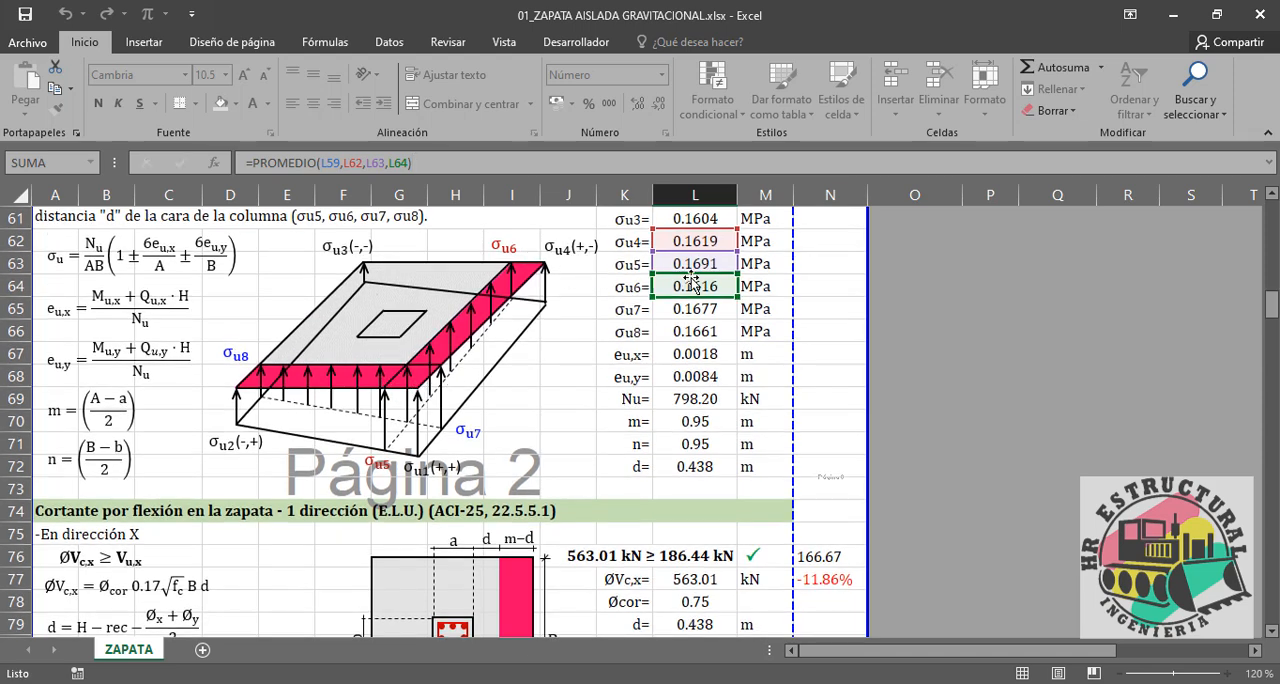
key("Return")
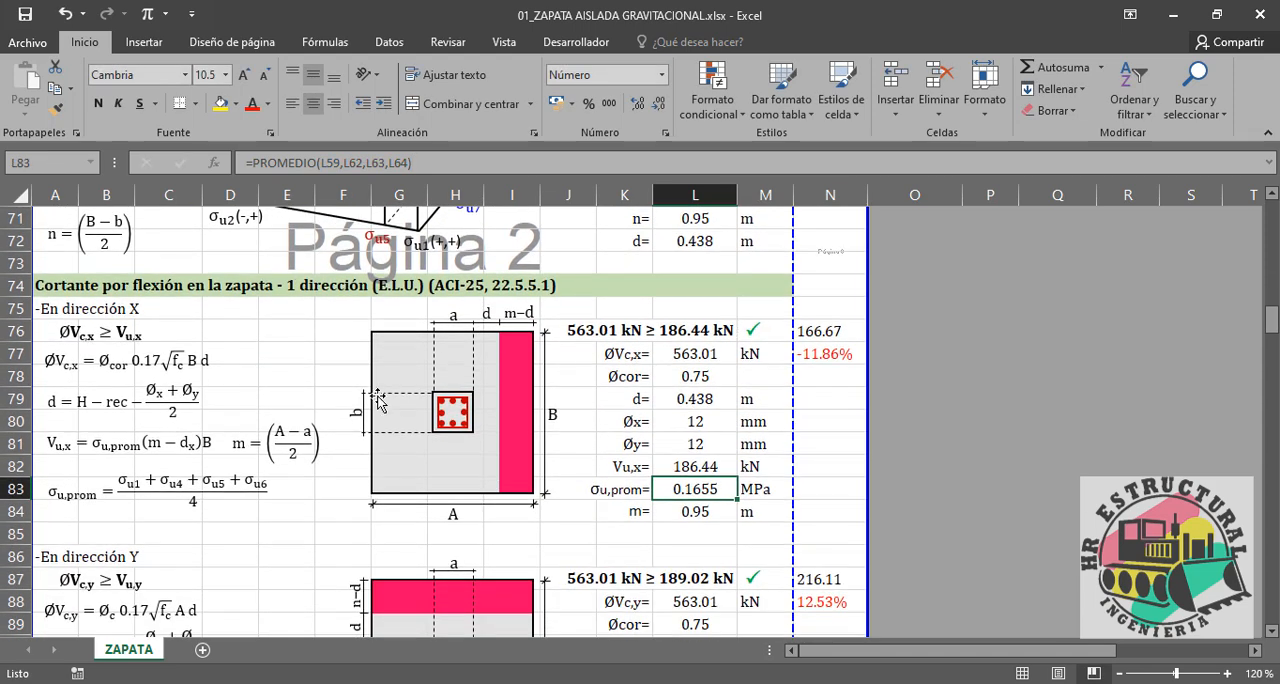
scroll(378, 400, "down", 1)
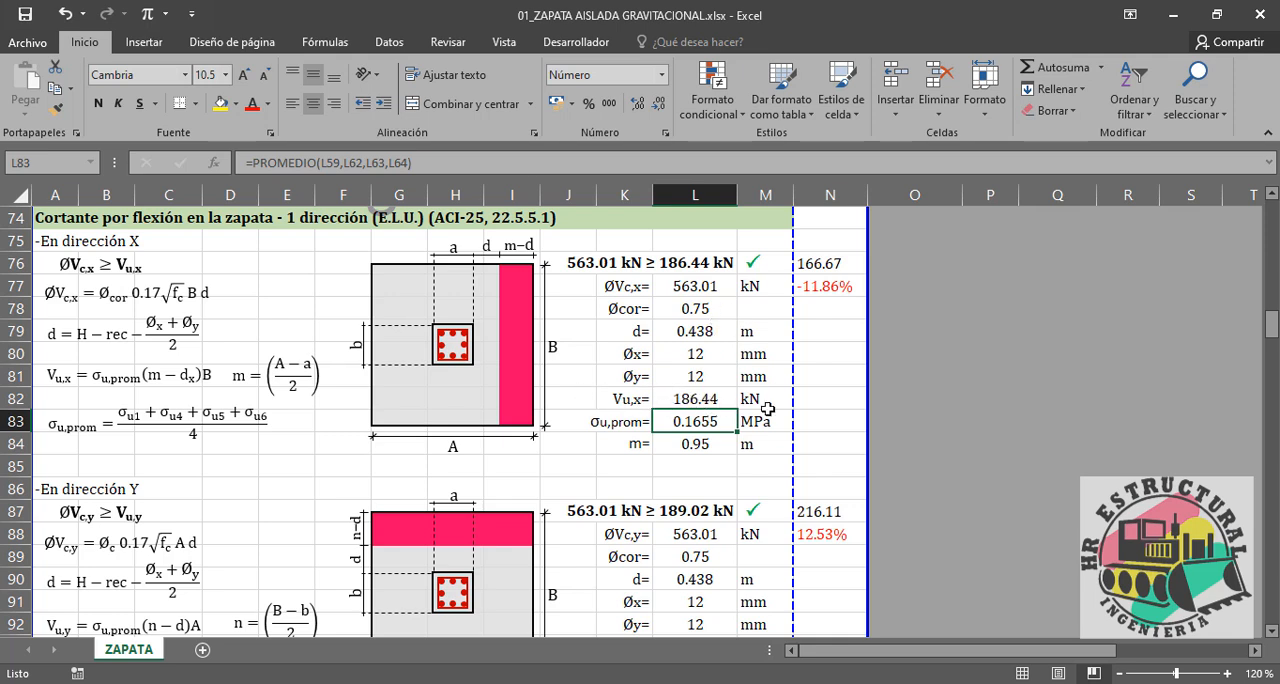
Step: Inspect the Vu,x formula in L82, switch to CYPECAD and open footing B2 for editing in the results view
left_click(707, 400)
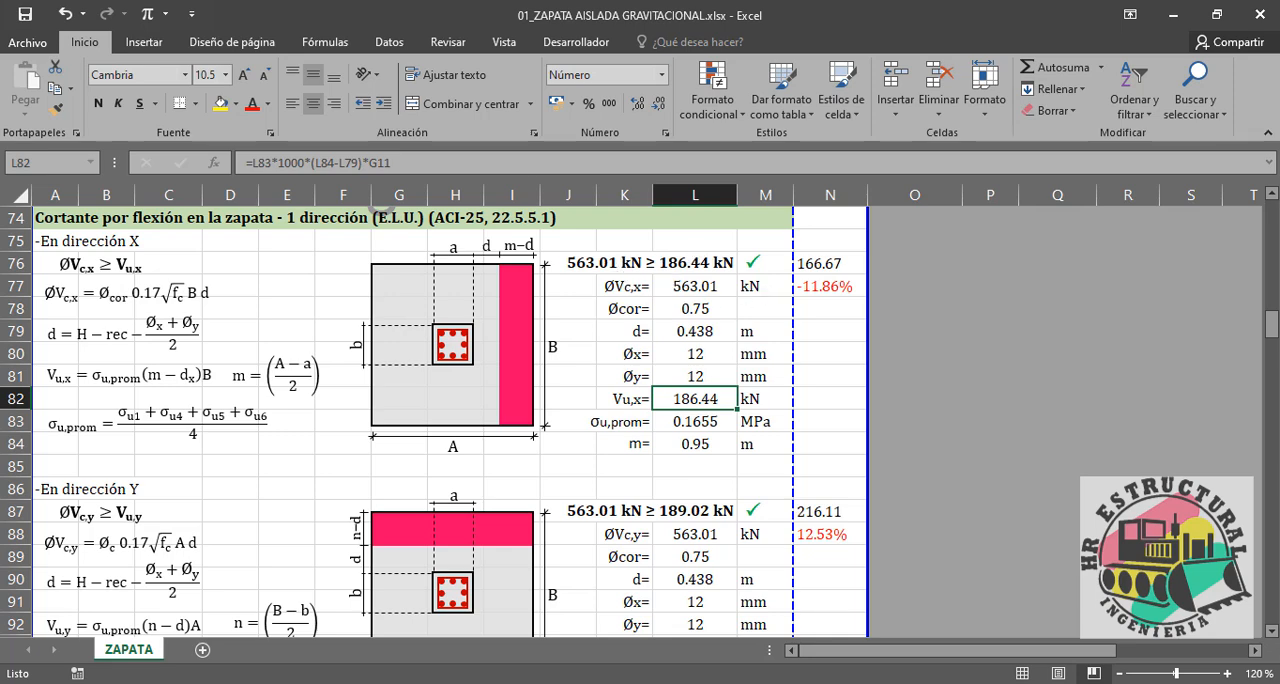
key("alt+Tab")
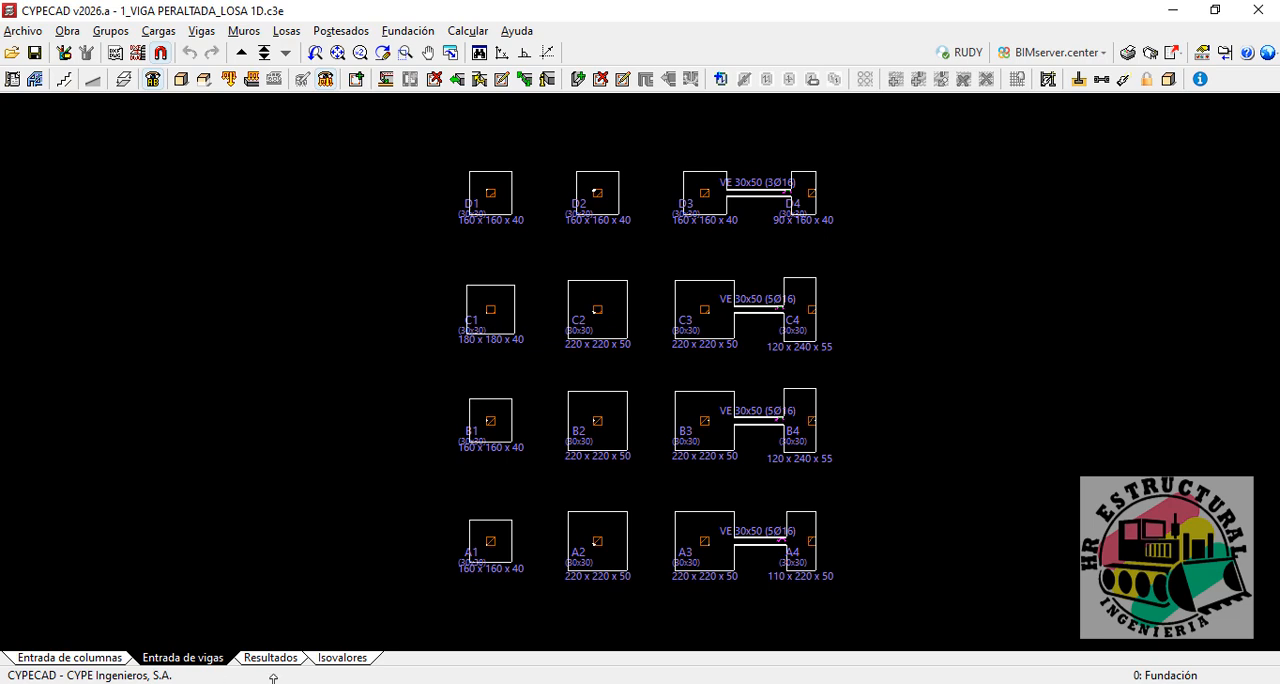
left_click(273, 658)
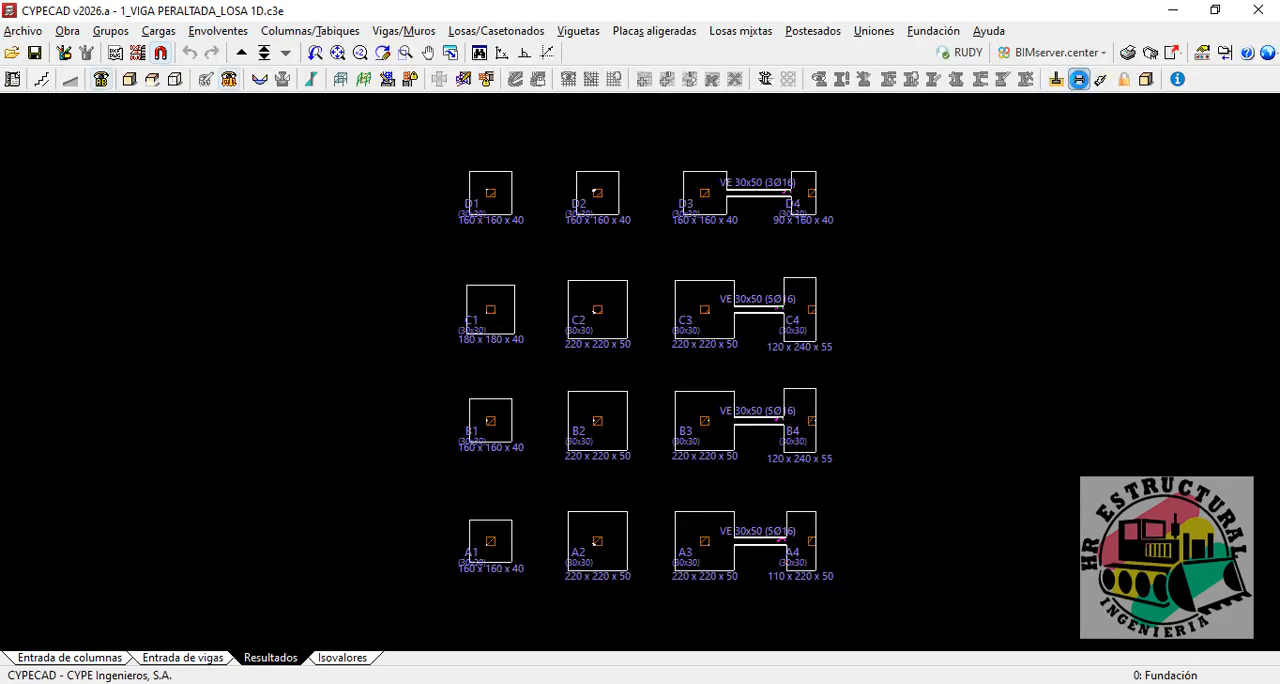
left_click(1056, 79)
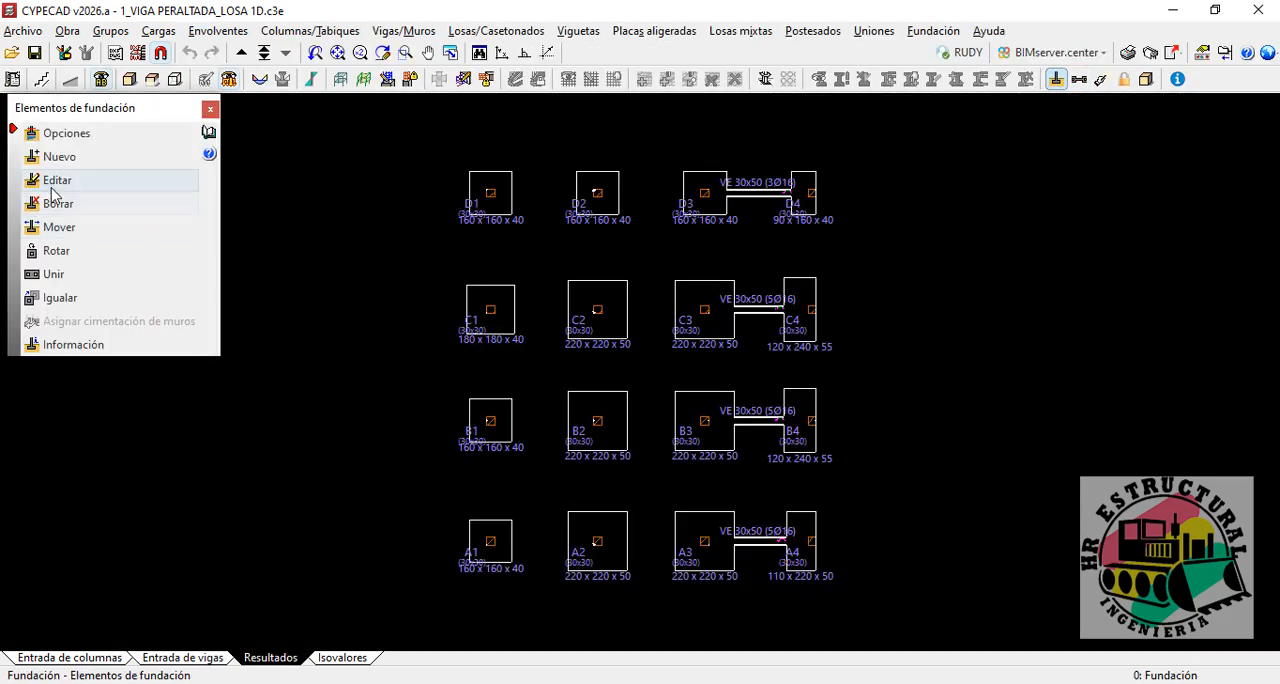
left_click(601, 443)
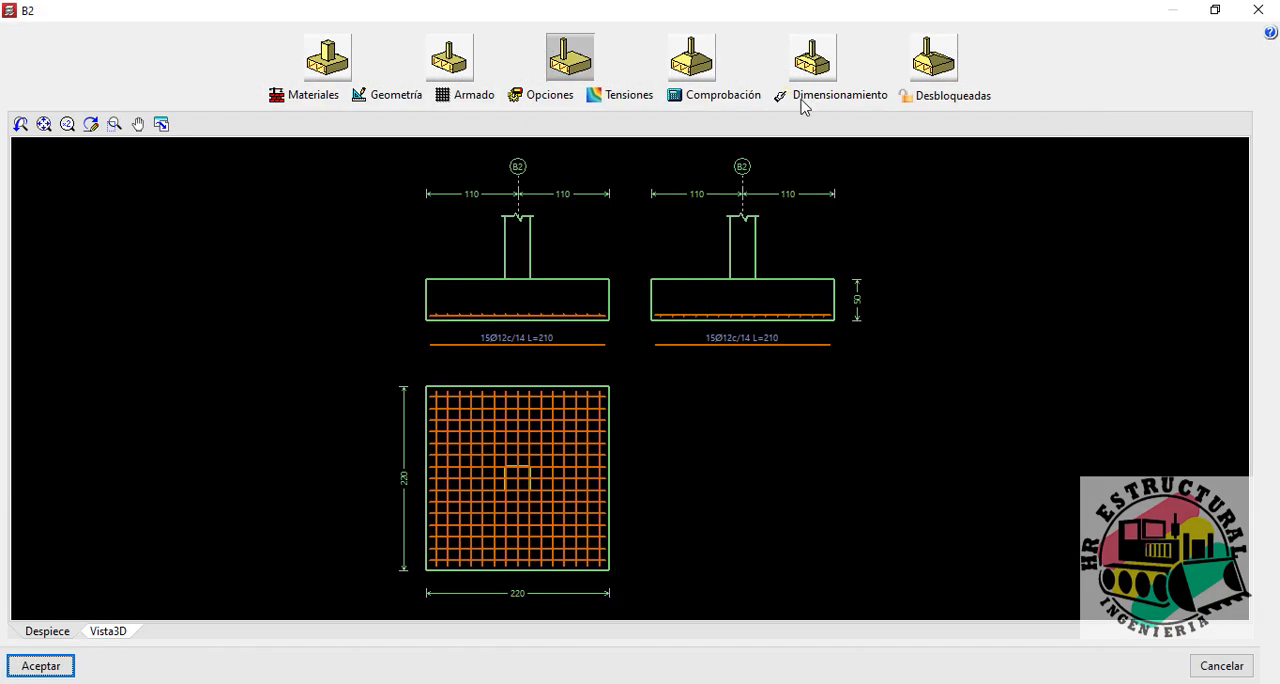
Step: Run the checks on footing B2 and open a preview of its shear report
left_click(724, 100)
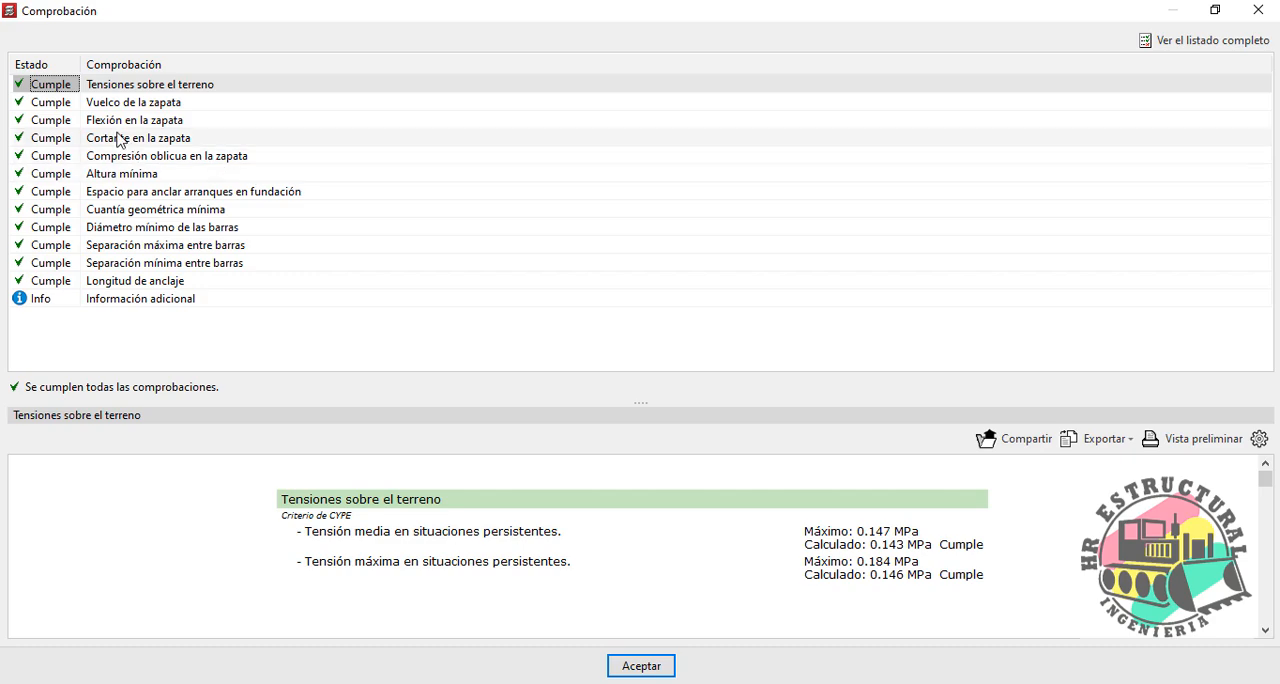
left_click(115, 138)
left_click(1195, 439)
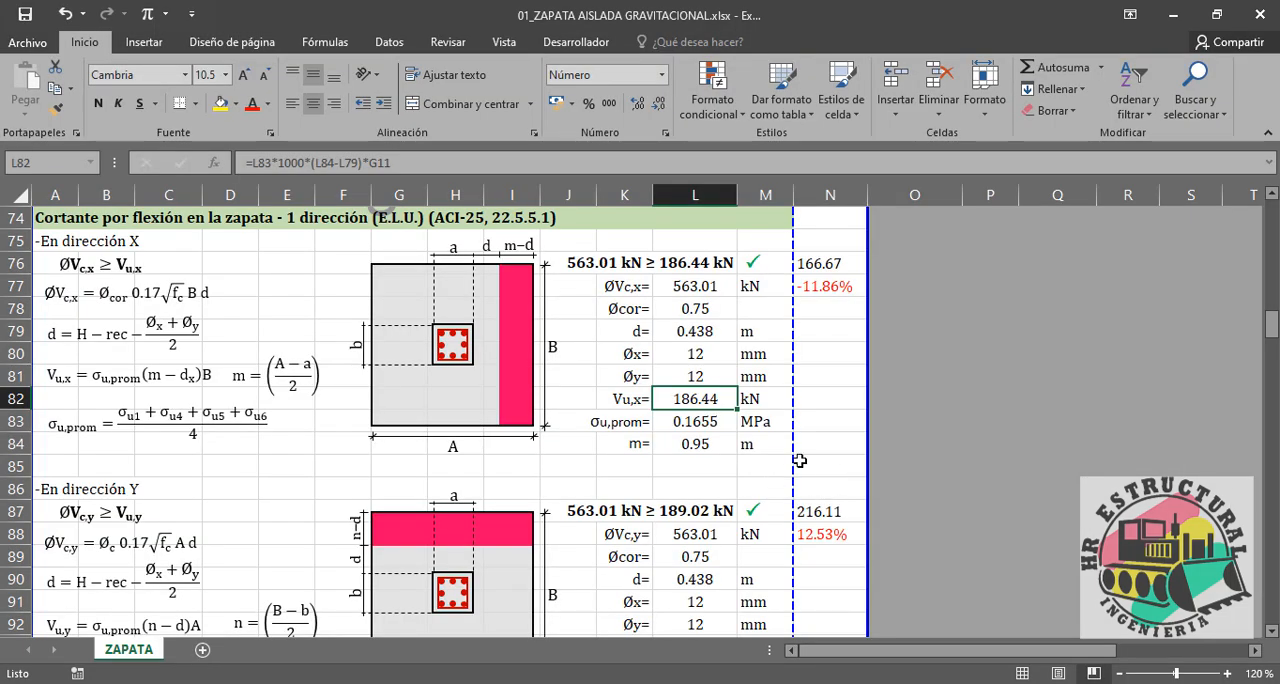
Step: Switch to Excel and enter 188.25 in N76 as the reference shear for direction X
left_click(842, 276)
left_click(841, 263)
type("188")
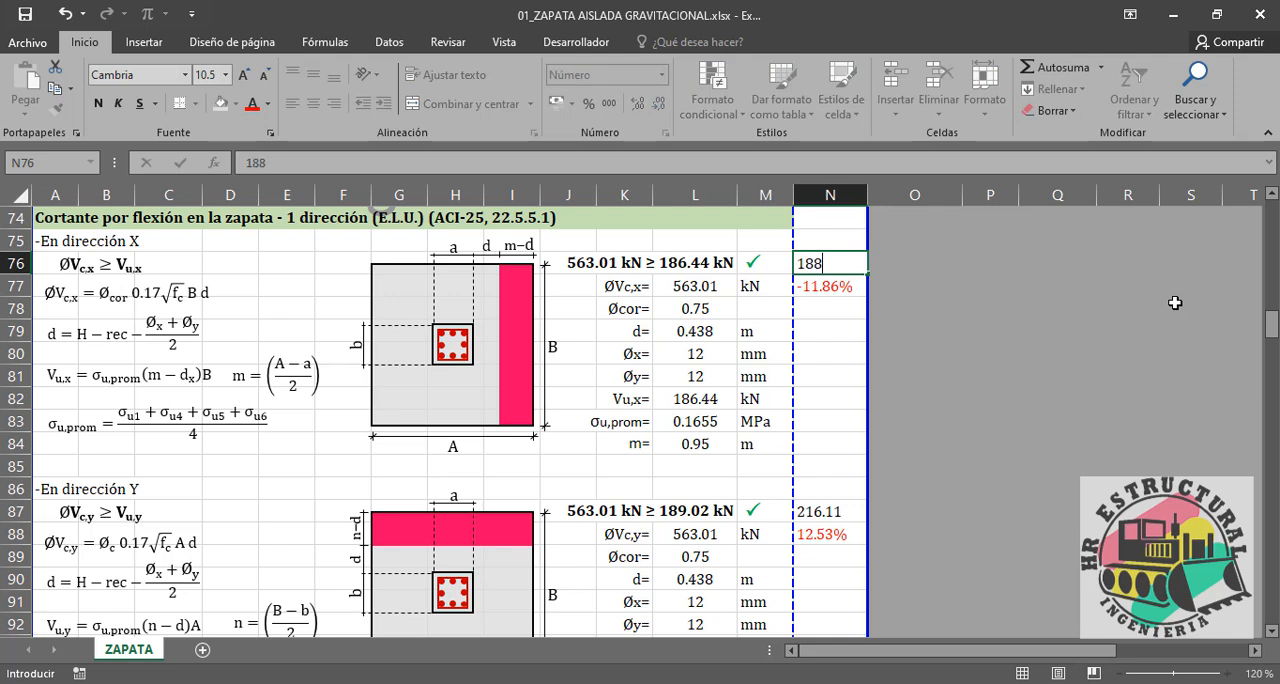
type(".25")
key("Return")
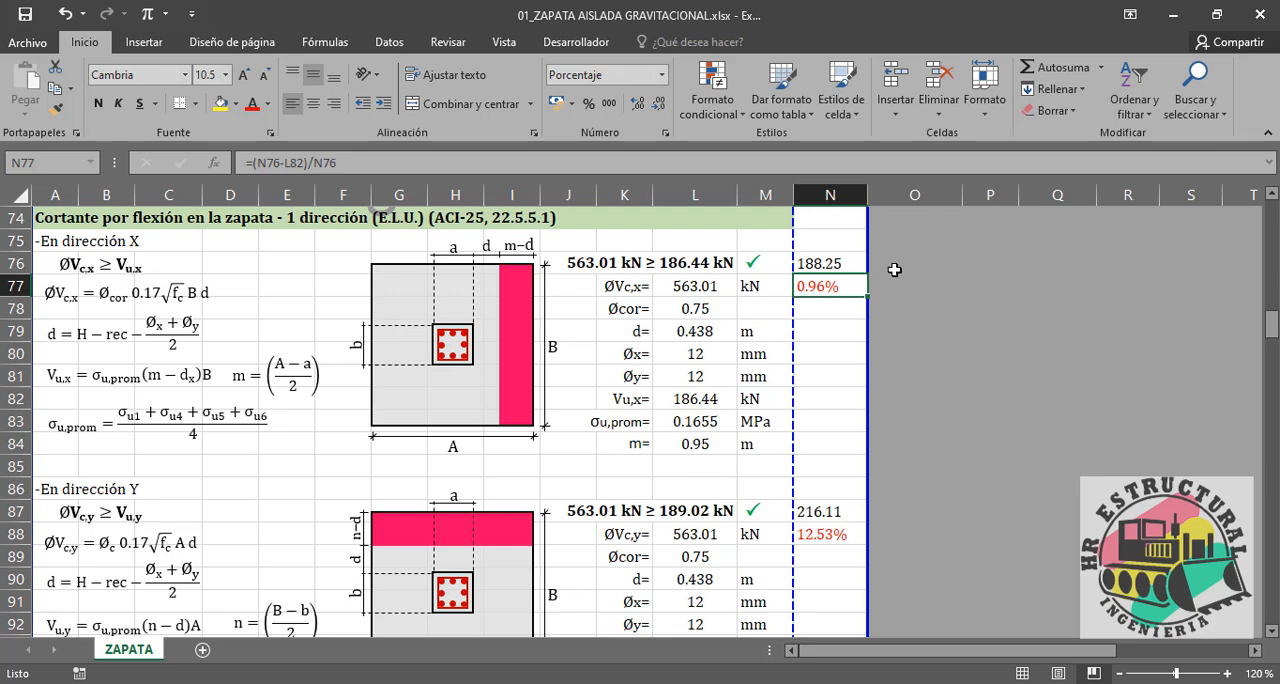
Step: Inspect which stress cells the σu,prom average formula in L94 uses for shear in direction Y
scroll(930, 317, "down", 1)
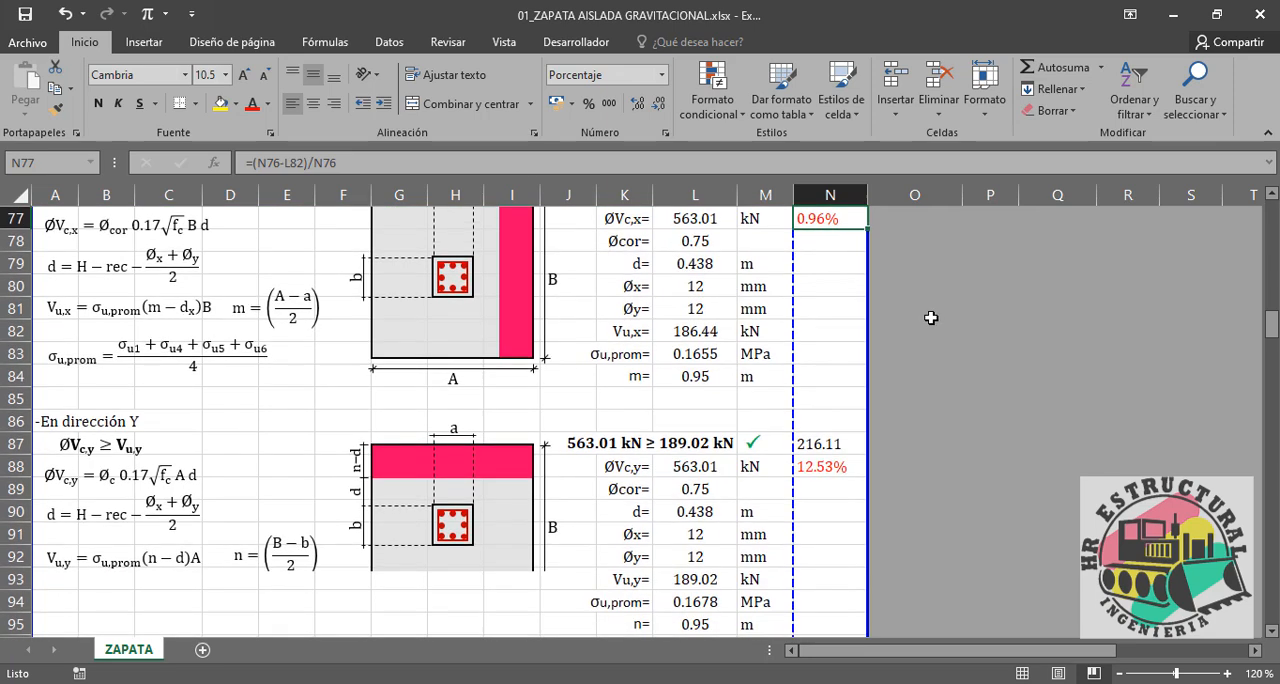
scroll(934, 314, "down", 1)
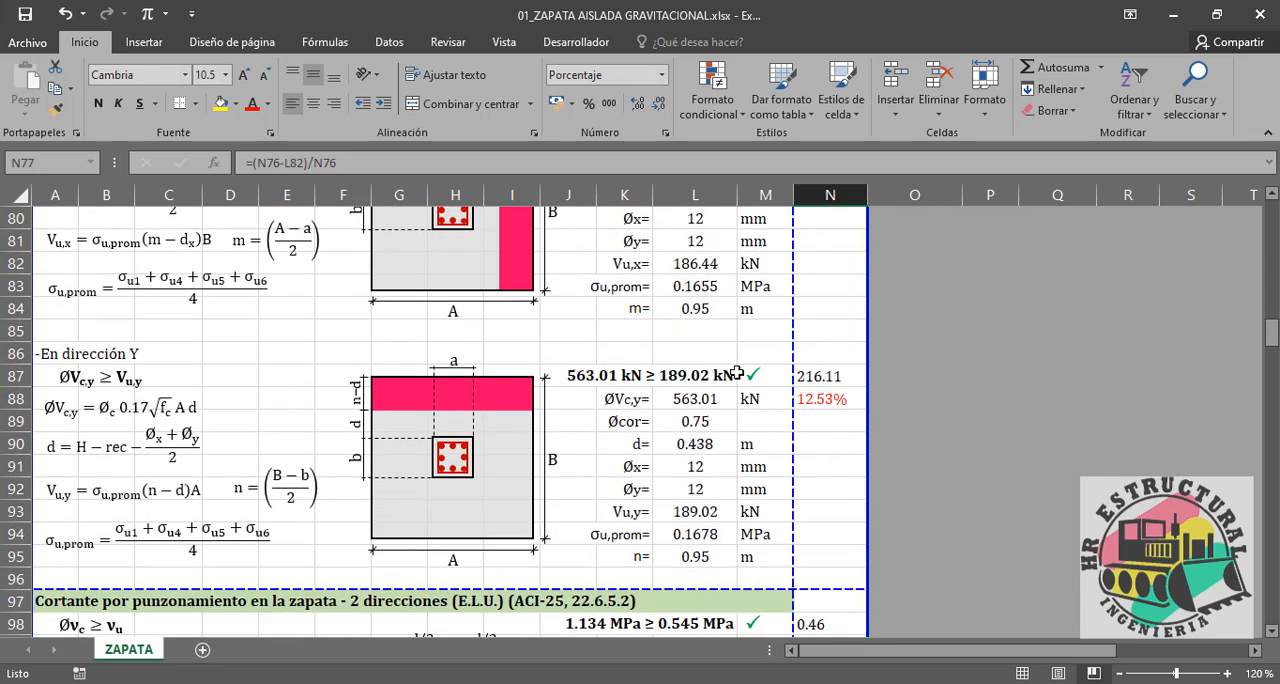
left_click(694, 532)
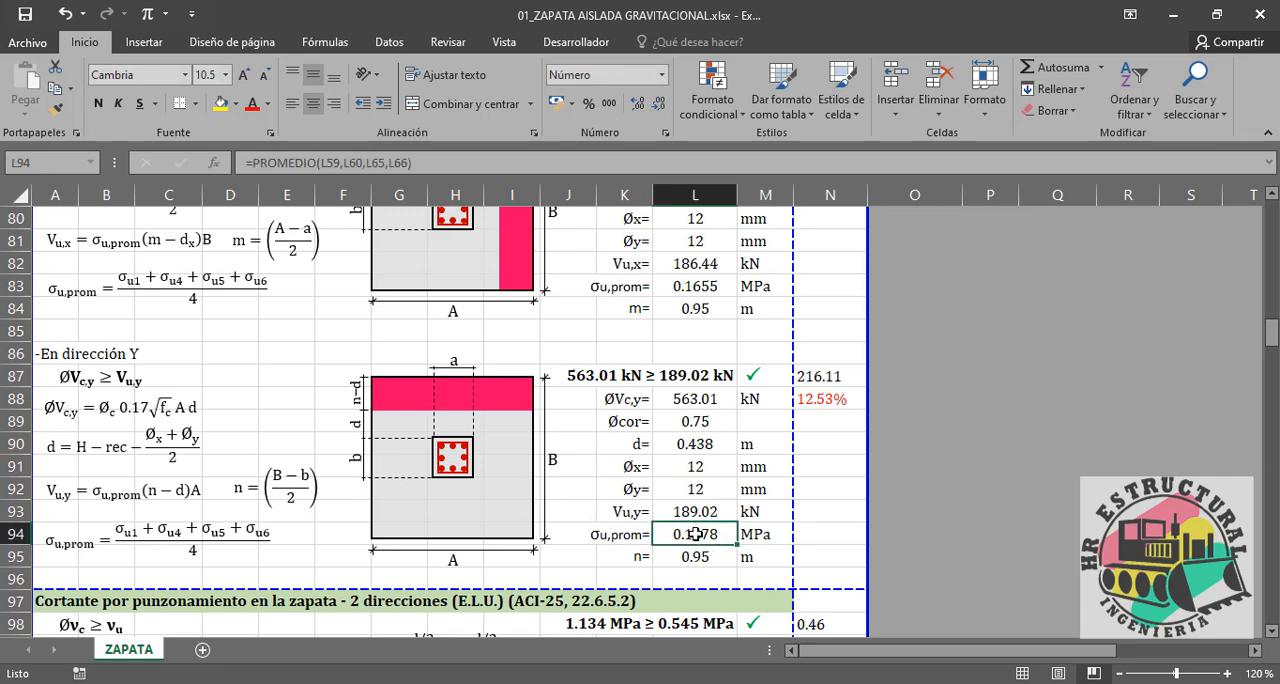
left_click(490, 162)
left_click_drag(1271, 336, 1274, 267)
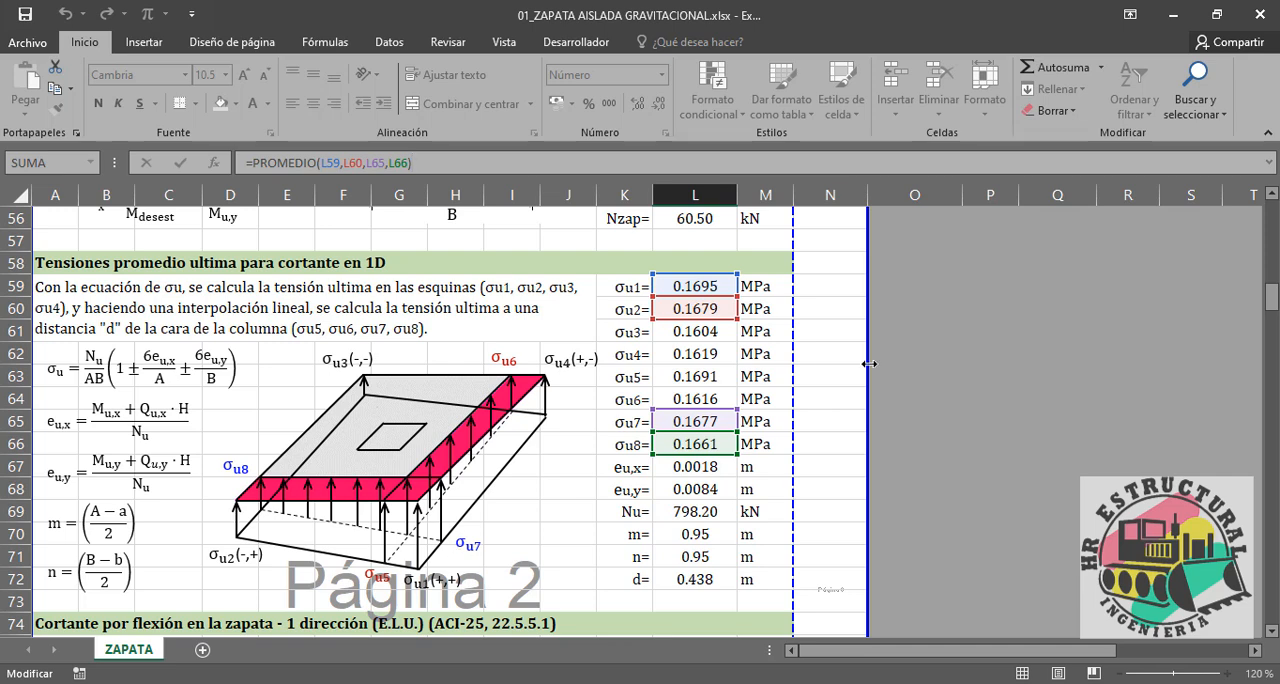
key("Escape")
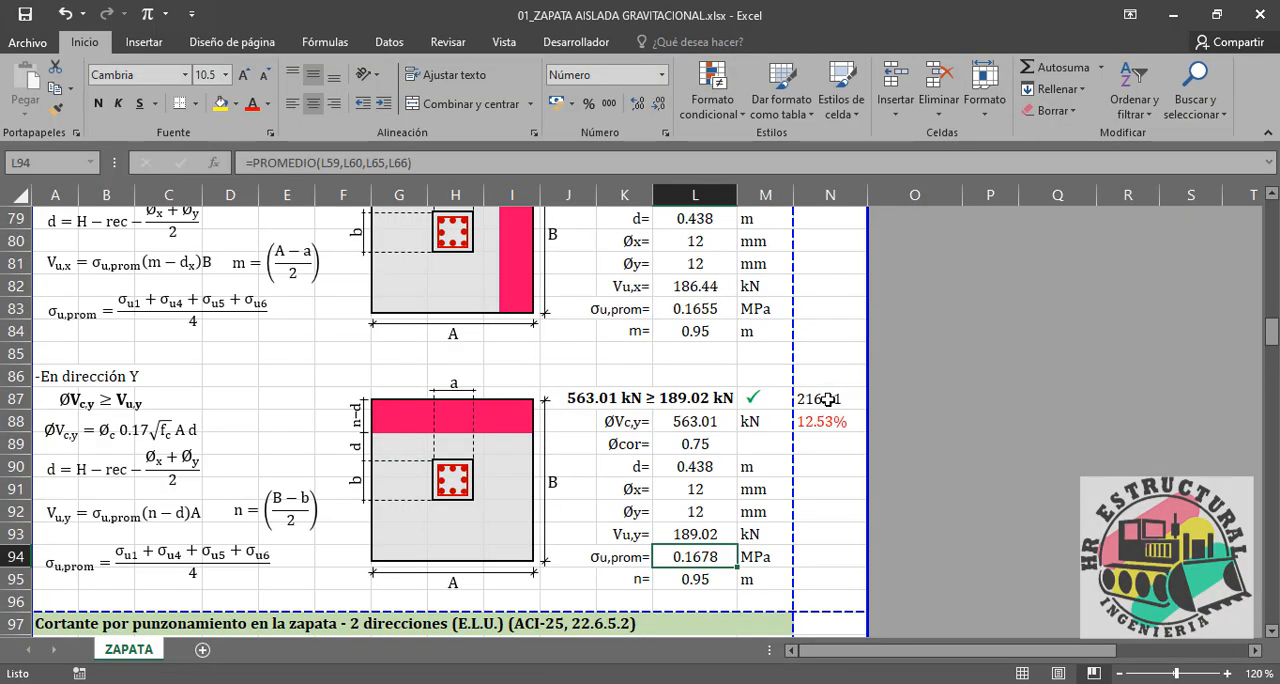
Step: Enter 190.41 in N87 as the reference shear for direction Y
left_click(828, 400)
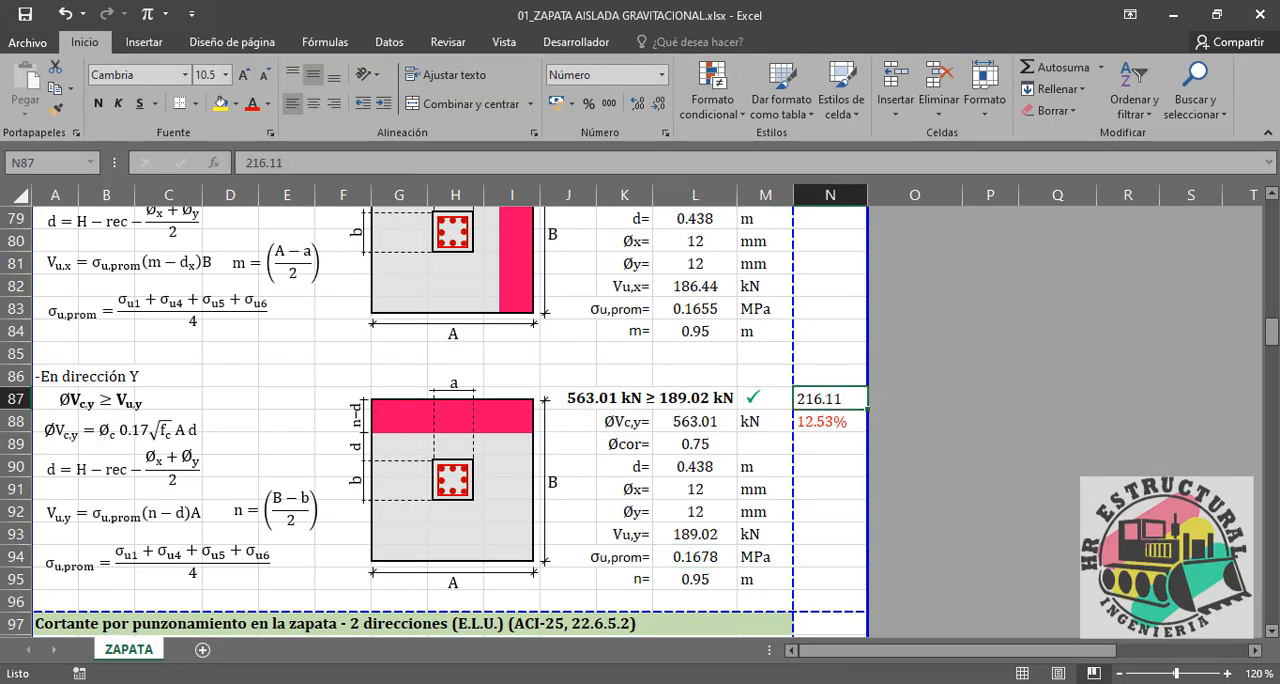
type("190.41")
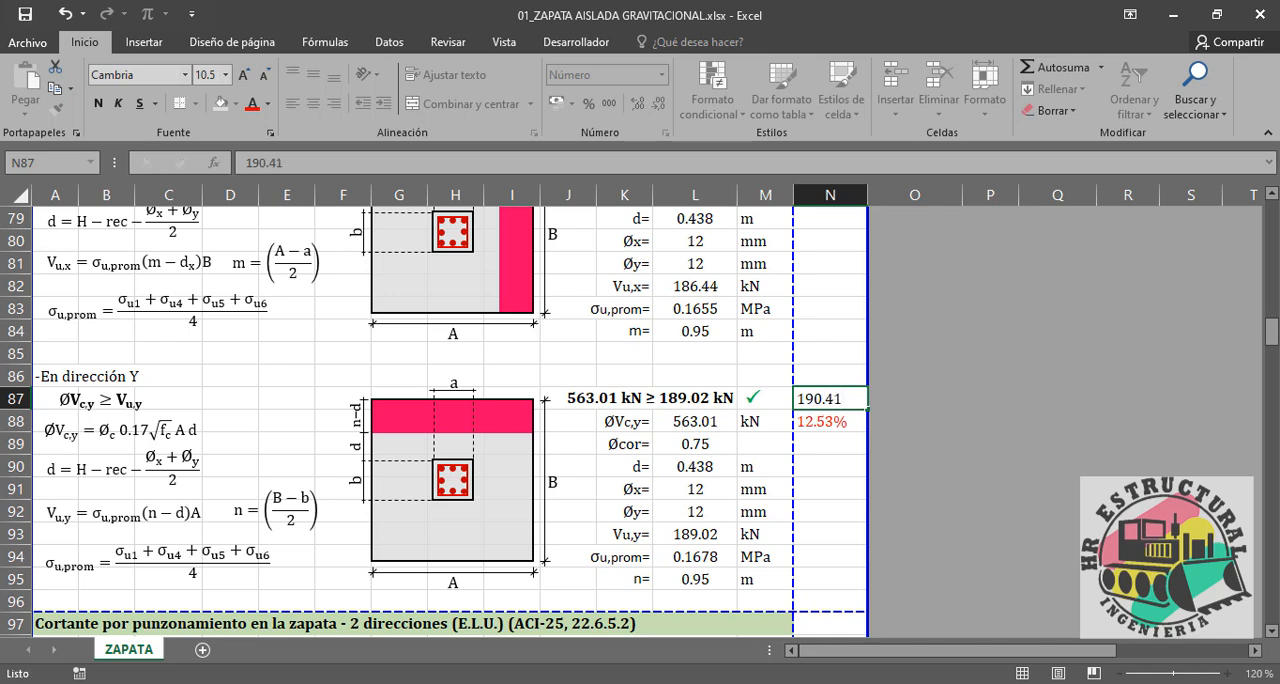
key("Up")
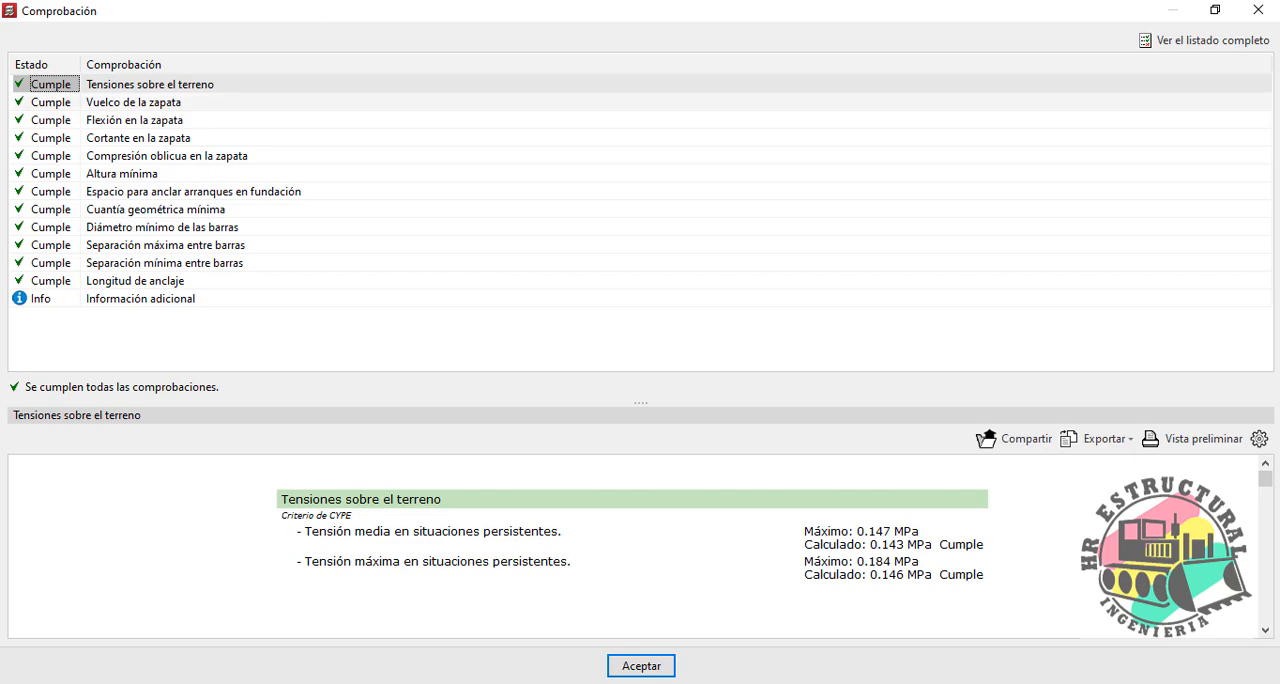
Step: Switch to CYPECAD, close the check list and set the height of footing B2 to 25 cm
left_click(1258, 10)
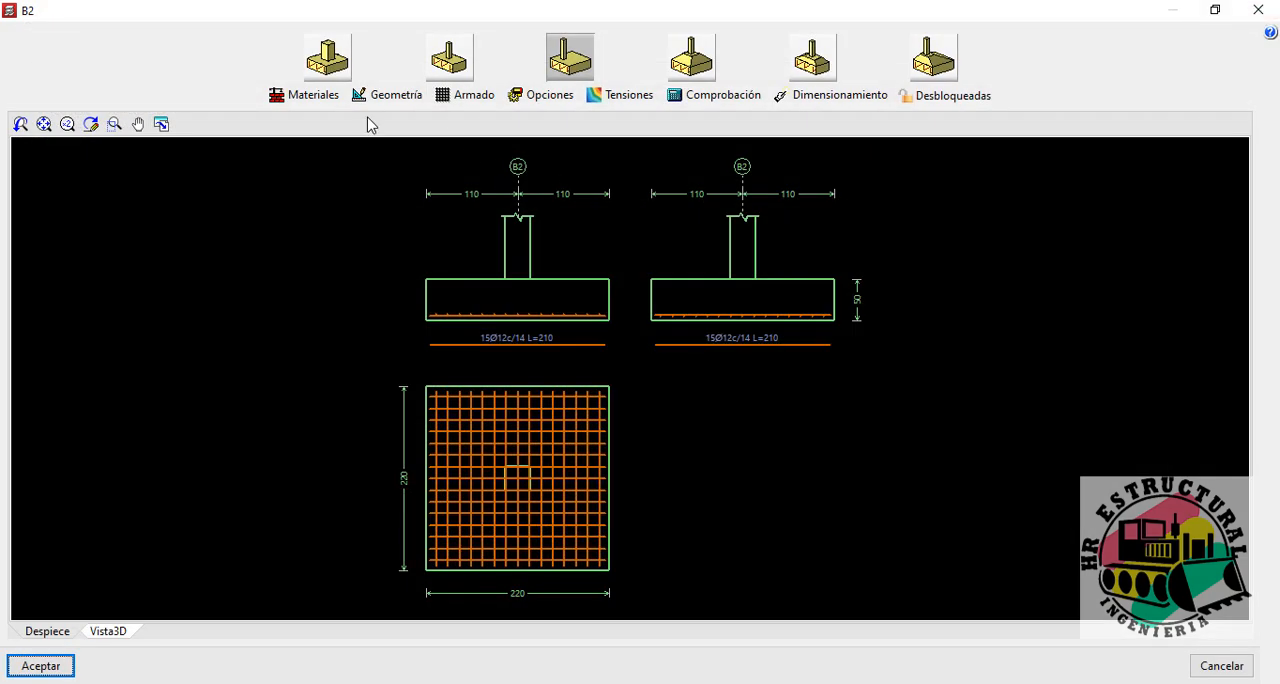
left_click(380, 95)
left_click(623, 377)
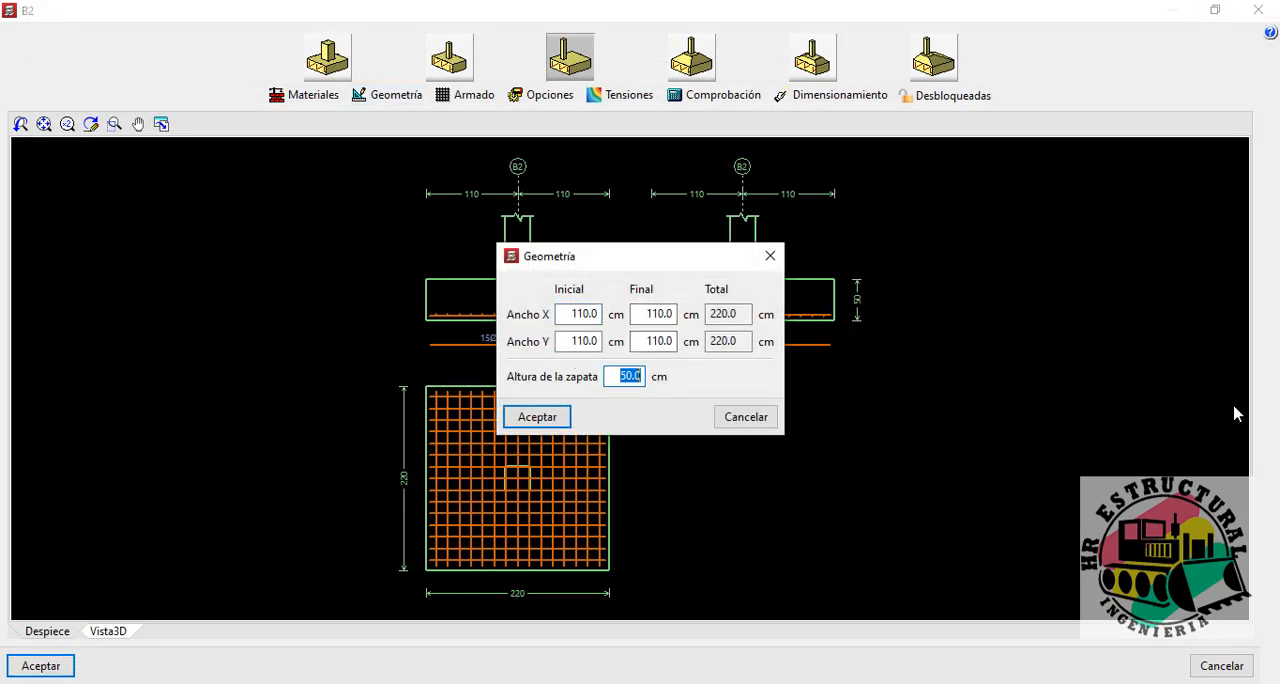
type("25")
left_click(537, 416)
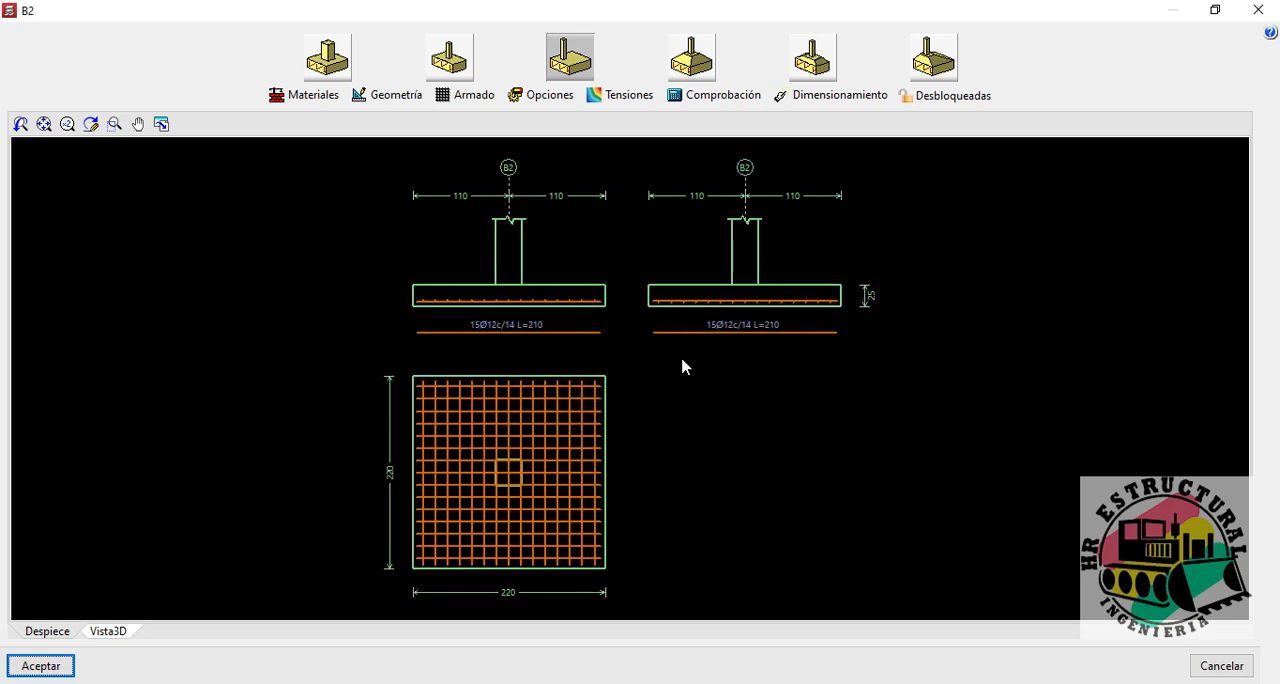
Step: Try to run the automatic dimensioning of footing B2 at this height, and examine its shear check
left_click(836, 97)
left_click(595, 353)
left_click(585, 390)
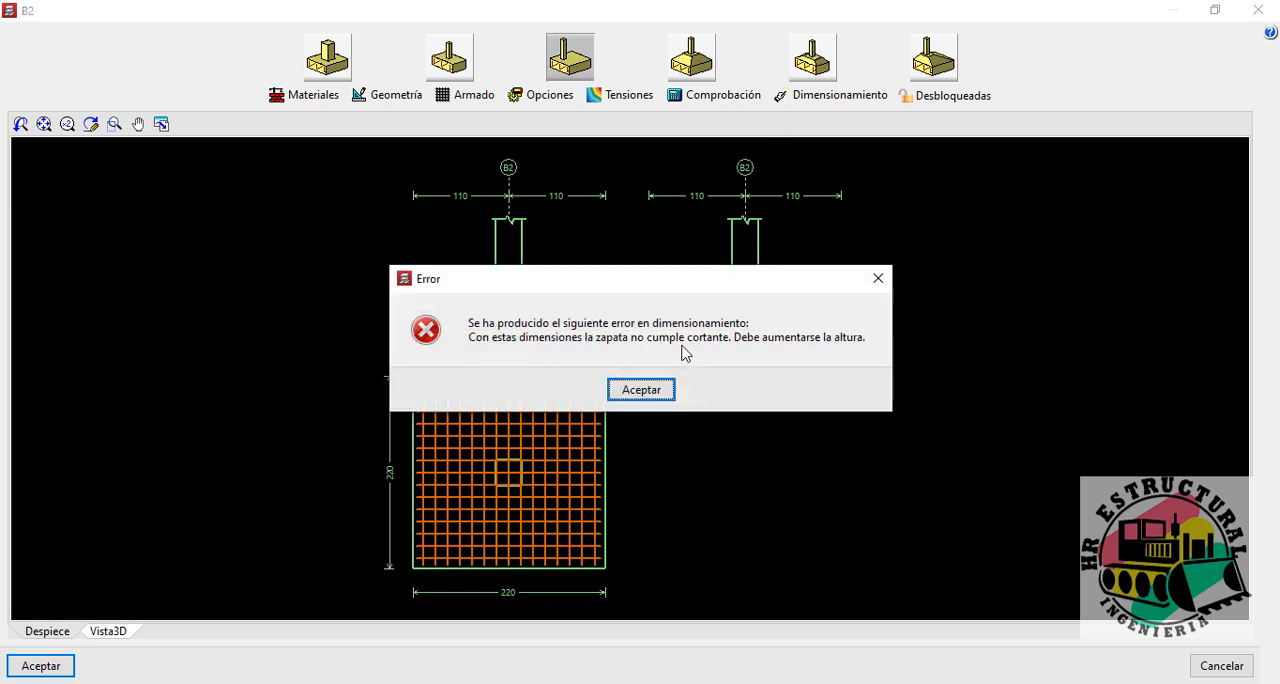
left_click(661, 395)
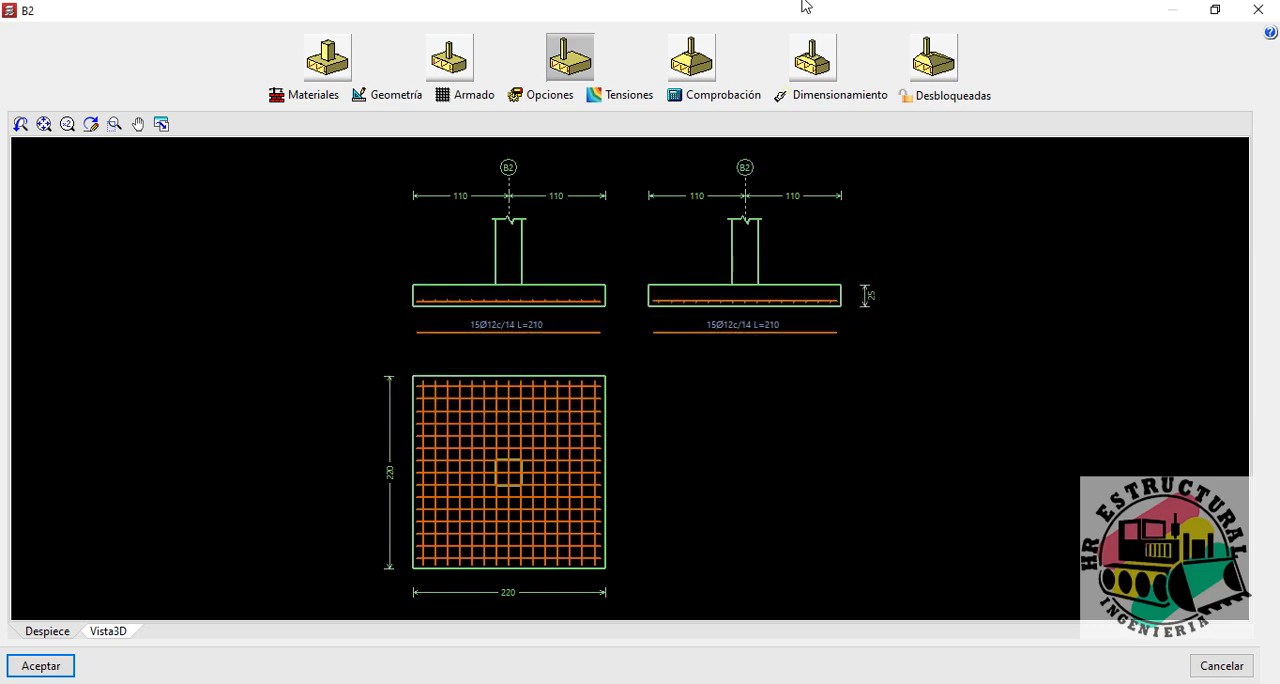
left_click(728, 98)
left_click(112, 139)
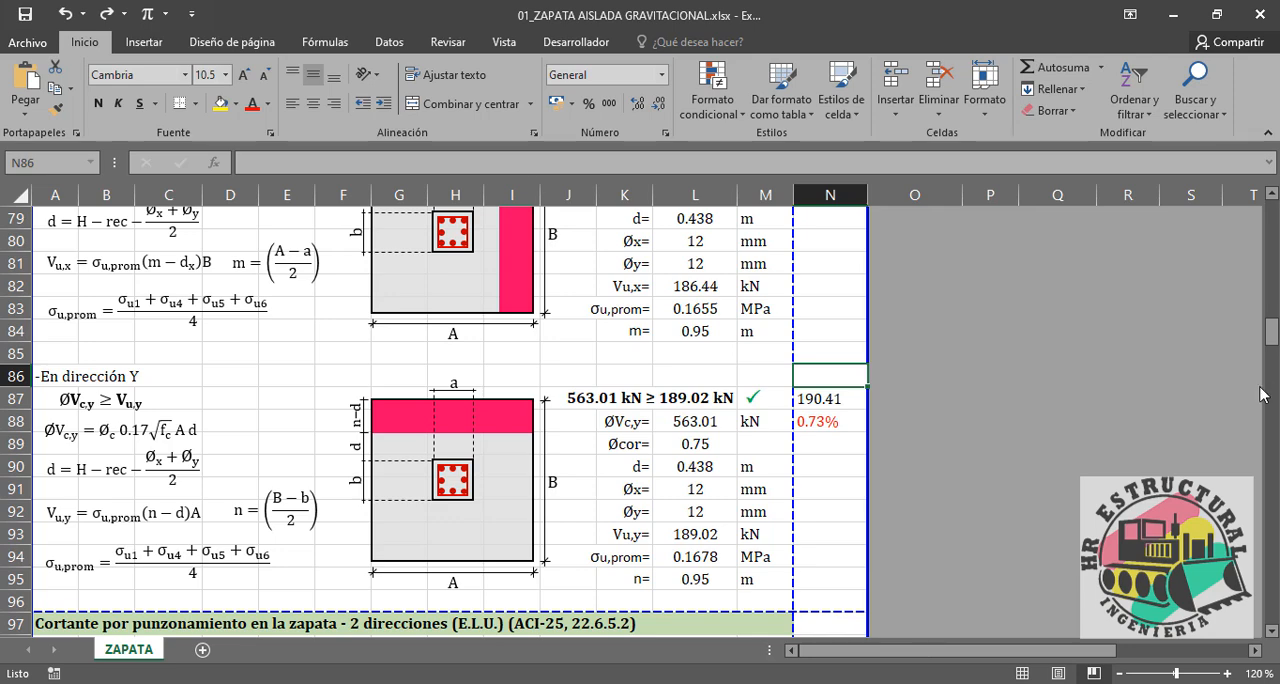
Step: Switch to Excel, set the footing height H in G9 to 0.25 m and review the one-way shear checks in both directions
left_click_drag(1271, 333, 1271, 212)
left_click(381, 419)
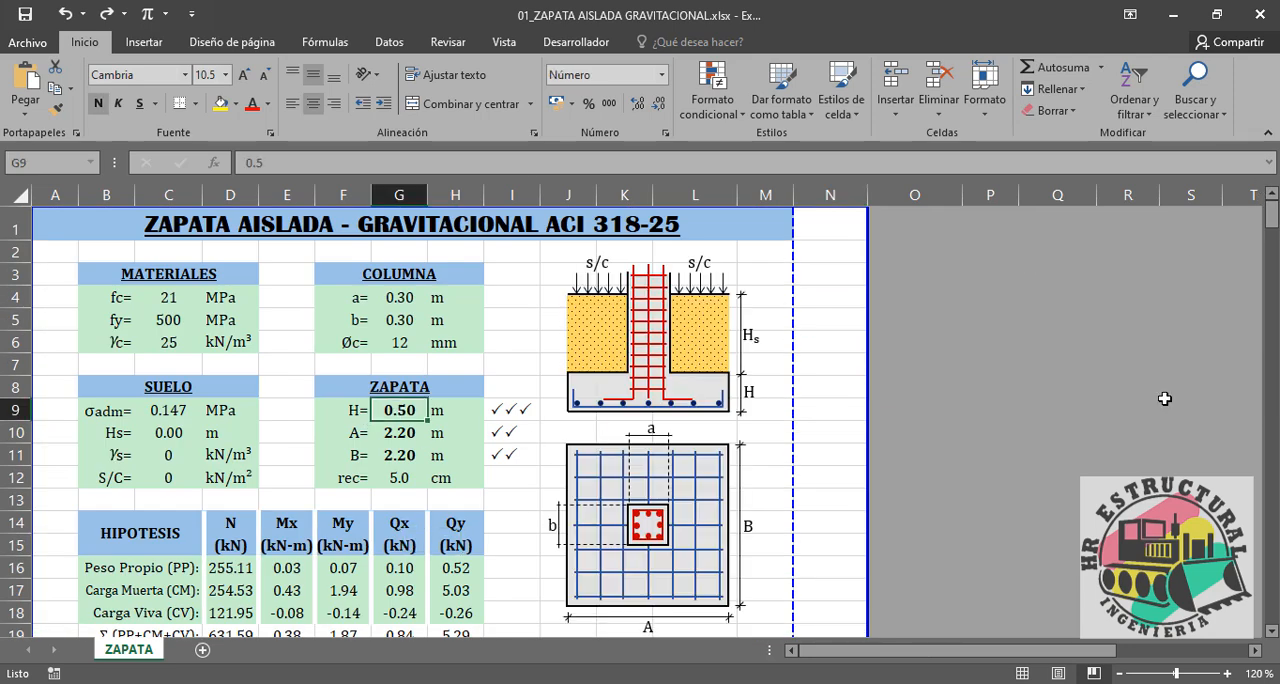
type("0.25")
key("Return")
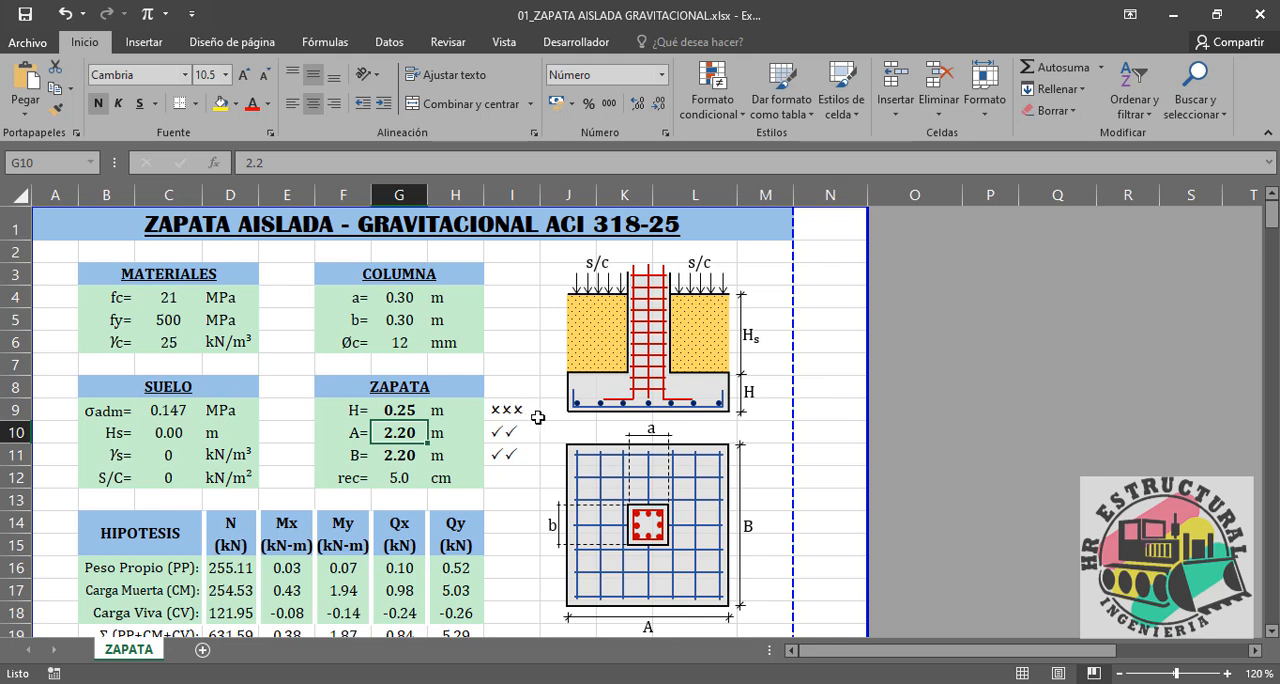
left_click_drag(1271, 215, 1270, 316)
scroll(743, 349, "down", 3)
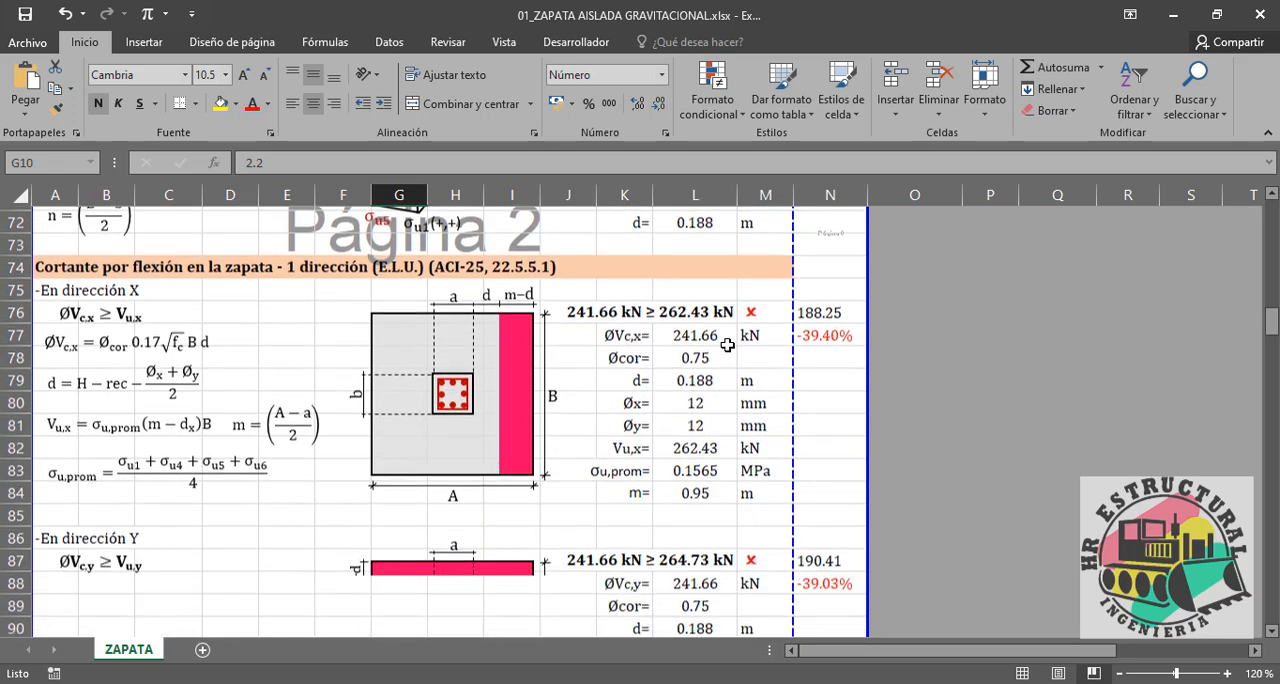
scroll(716, 302, "down", 1)
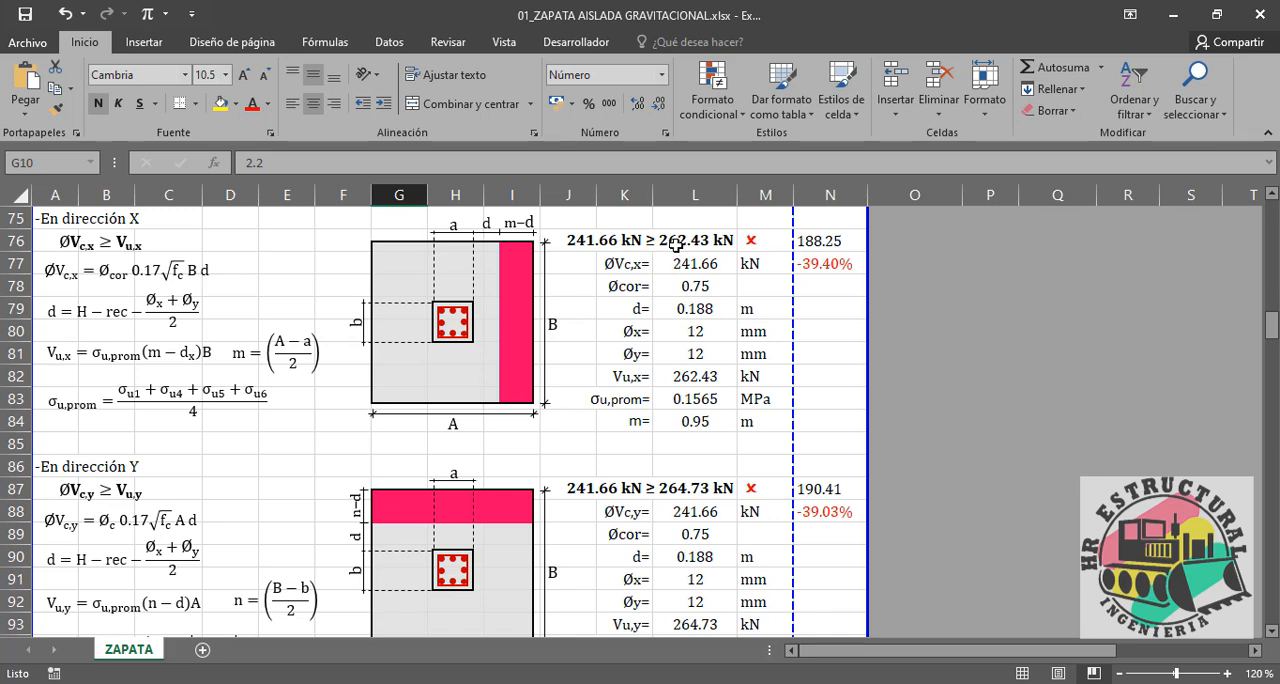
scroll(746, 285, "up", 1)
scroll(745, 300, "down", 1)
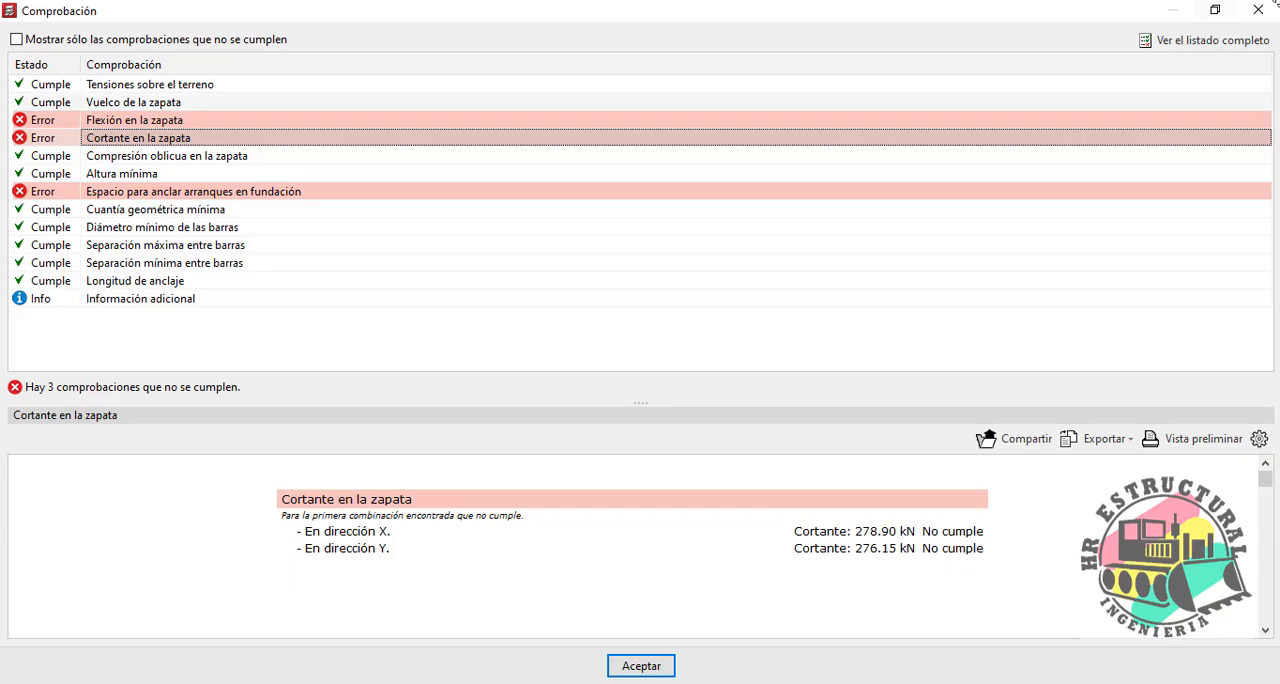
Step: Switch to CYPECAD, close the check list and set the height of footing B2 to 30 cm
left_click(1258, 10)
left_click(386, 95)
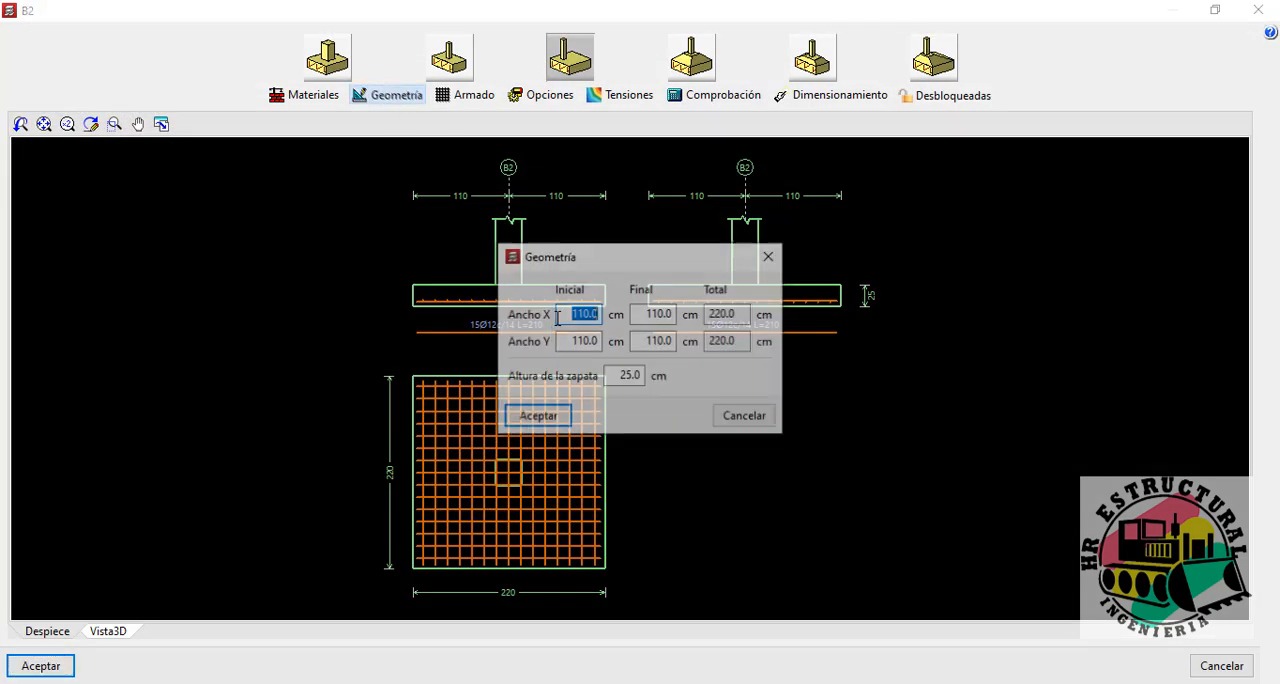
double_click(625, 377)
type("30")
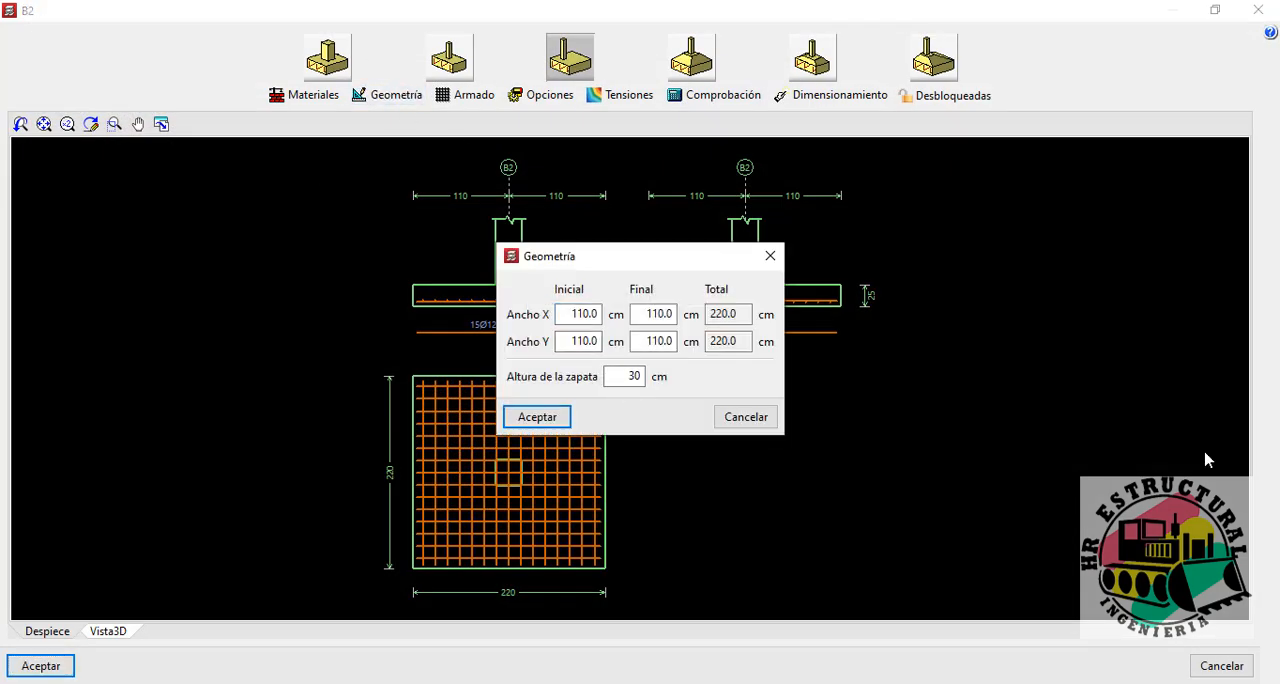
Step: Redimension footing B2's reinforcement for this height and examine its shear check
left_click(845, 98)
left_click(603, 355)
left_click(577, 392)
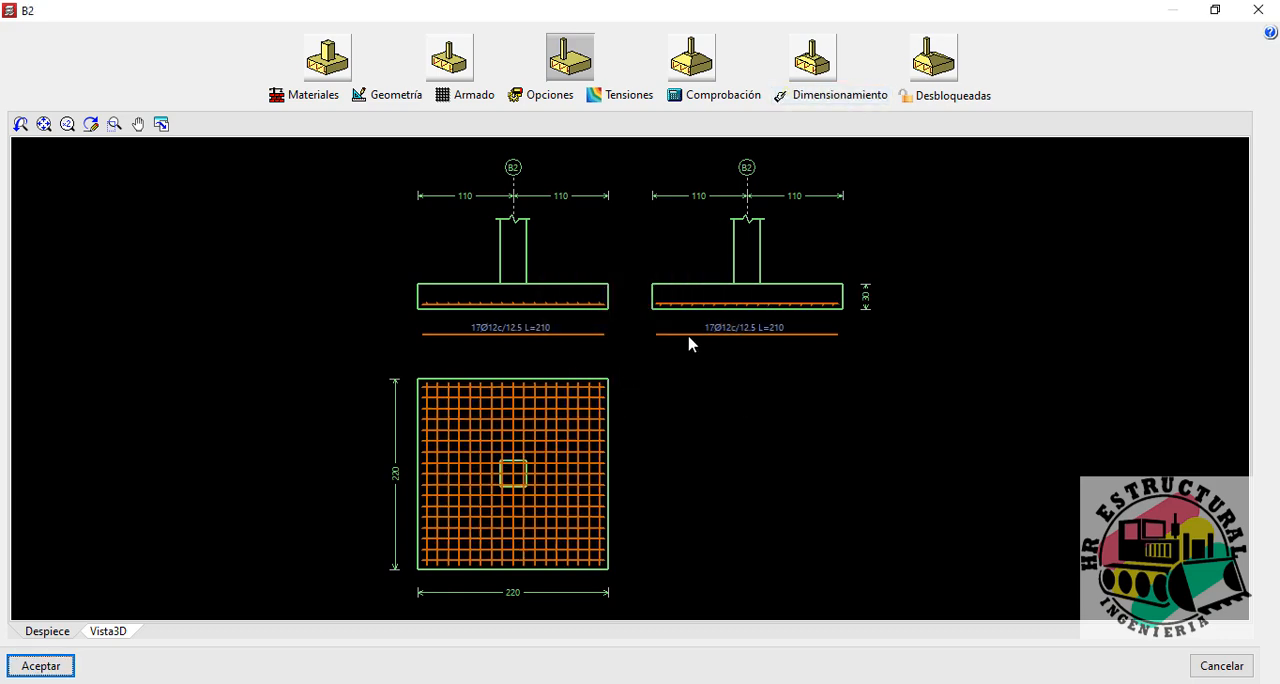
left_click(718, 97)
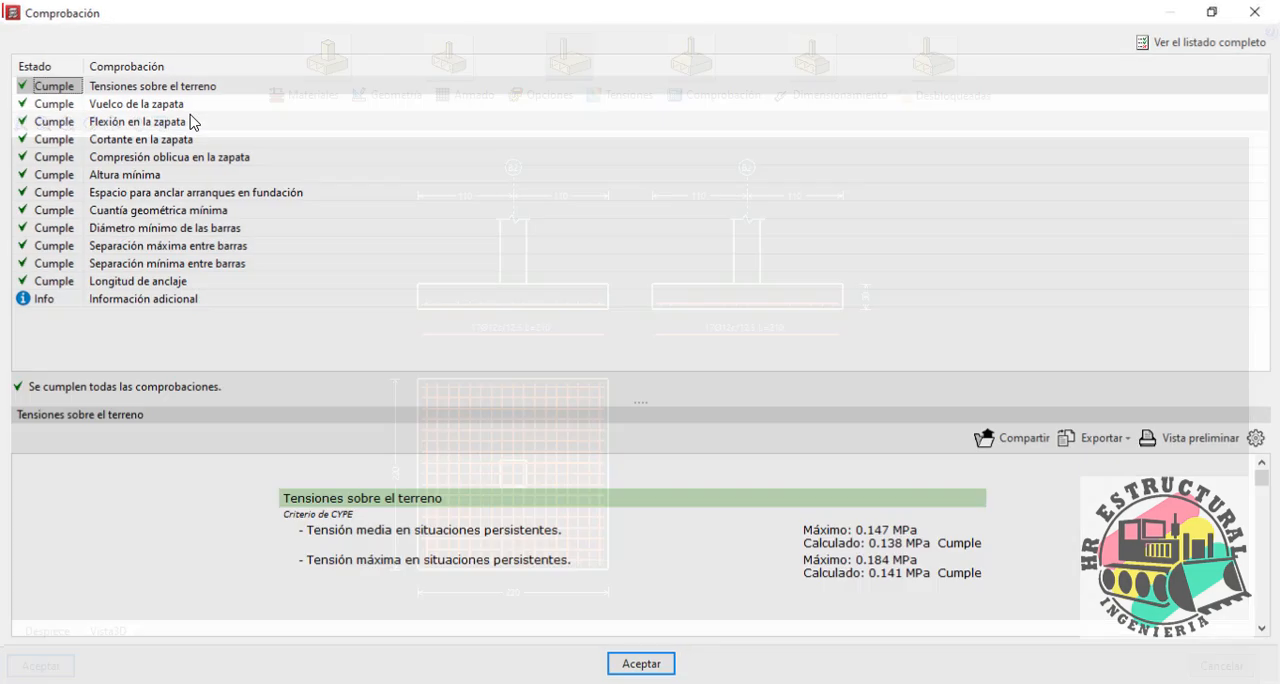
left_click(130, 139)
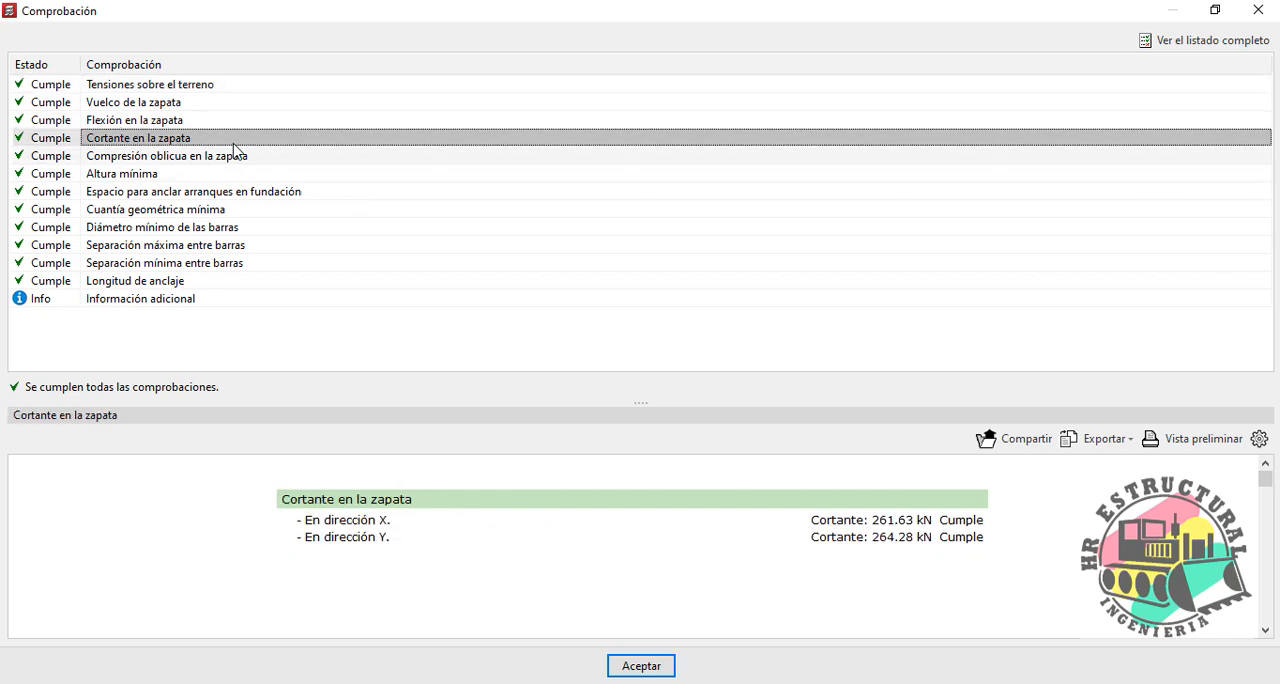
Step: Switch to Excel, set the footing height H in G9 to 0.3 m and review the one-way shear checks in both directions
key("alt+Tab")
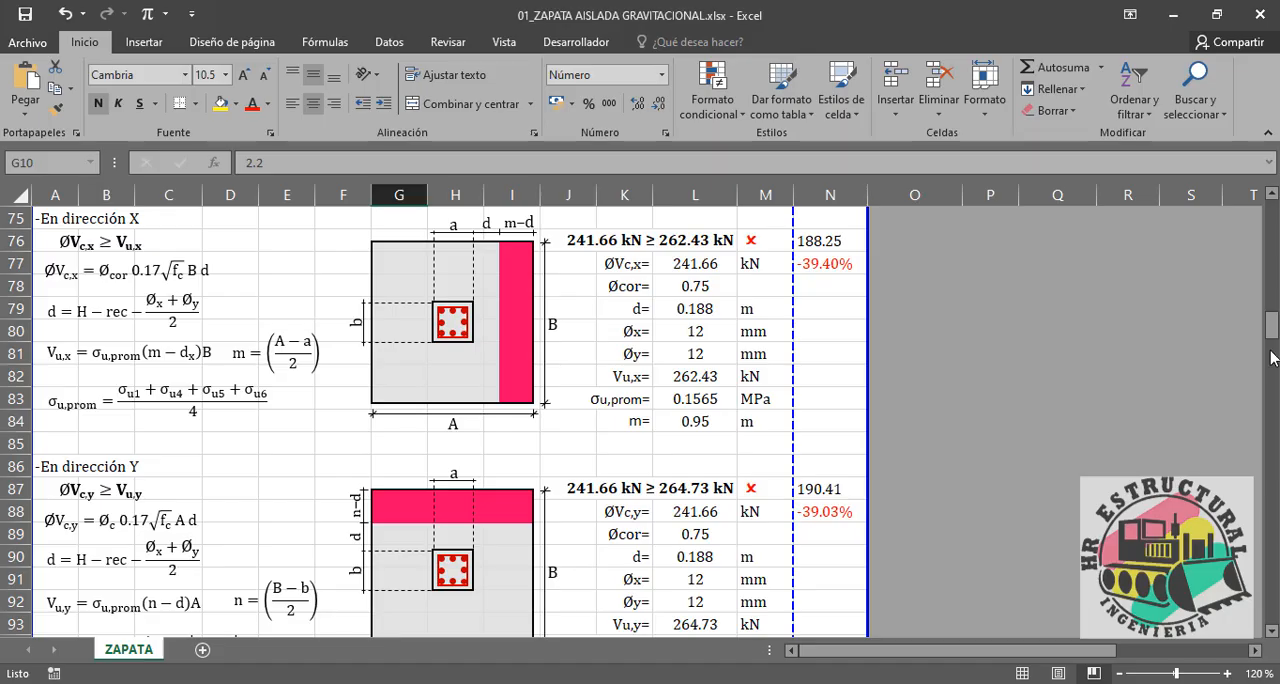
left_click_drag(1273, 330, 1272, 215)
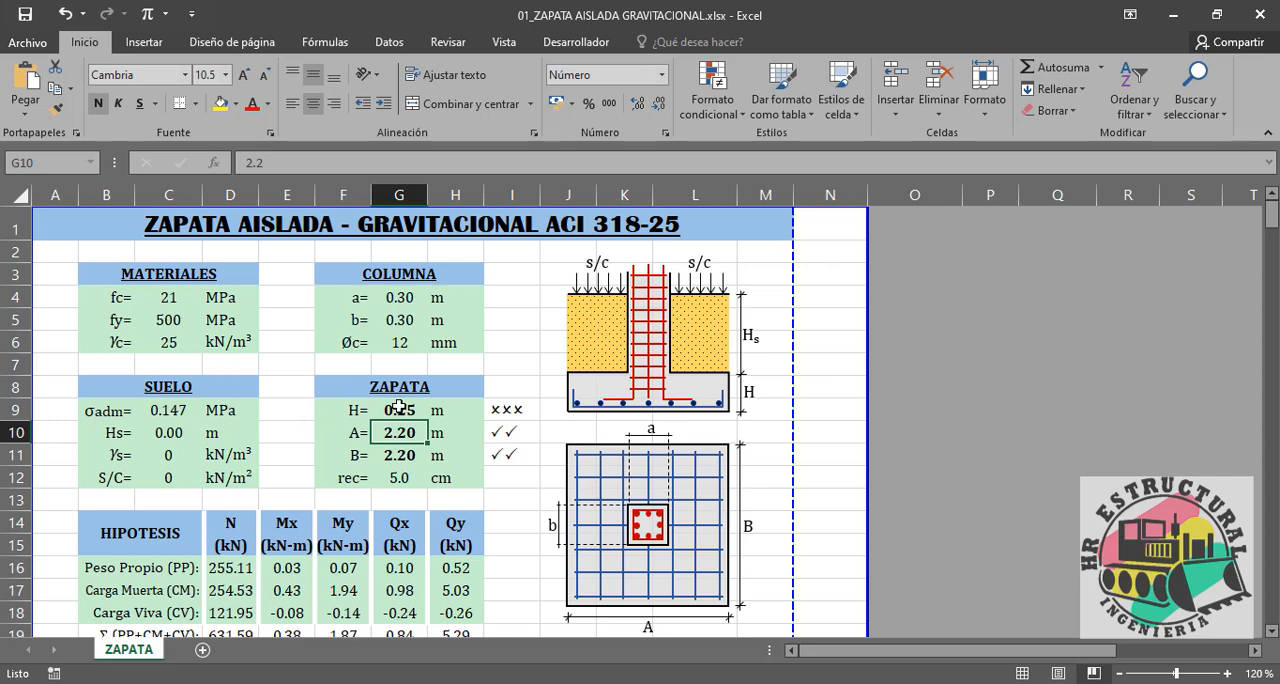
key("Up")
type("0.3")
key("Return")
left_click_drag(1275, 218, 1273, 308)
scroll(616, 429, "up", 1)
scroll(802, 402, "down", 3)
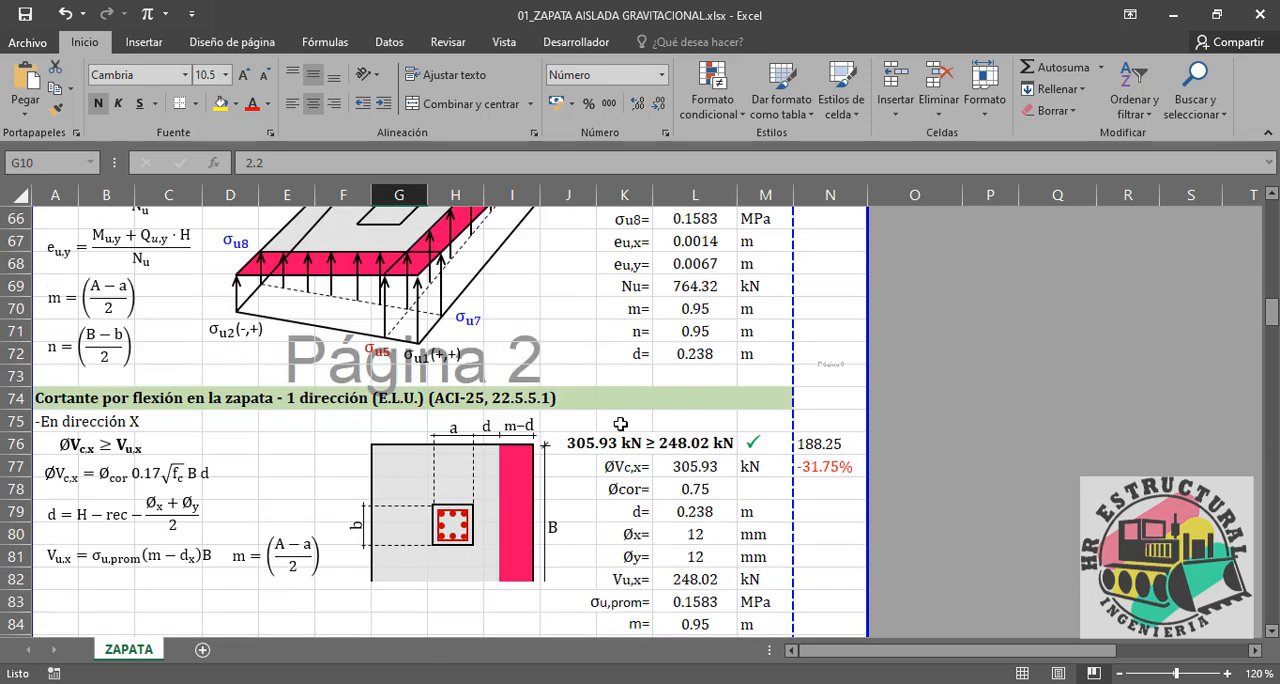
scroll(802, 402, "down", 1)
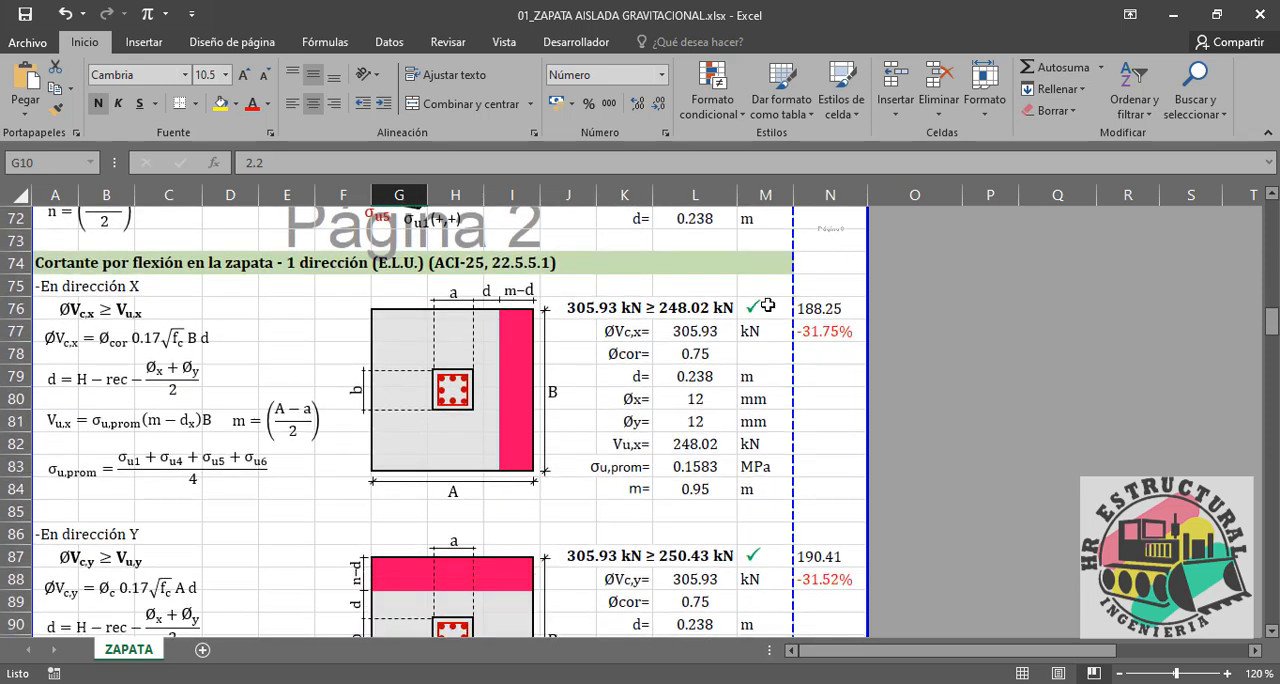